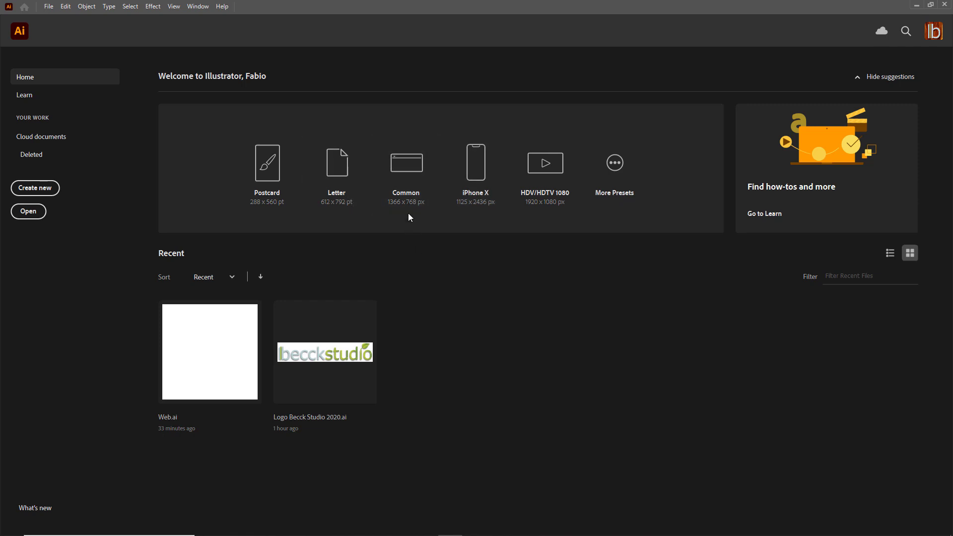
# - Create a new document from the Common 1366 x 768 px preset, fit its artboard to the window and collapse the Transparency settings
pyautogui.click(409, 174)
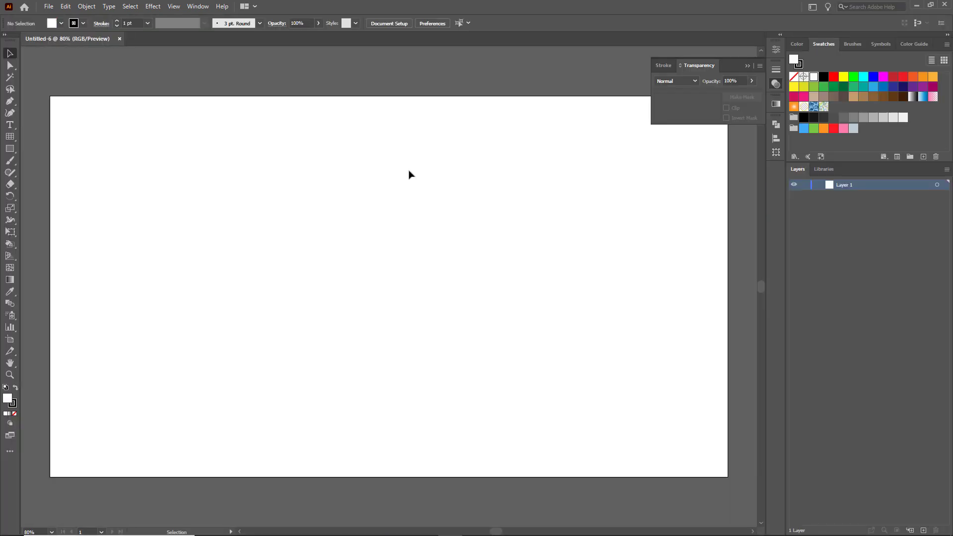
pyautogui.hotkey('ctrl', '0')
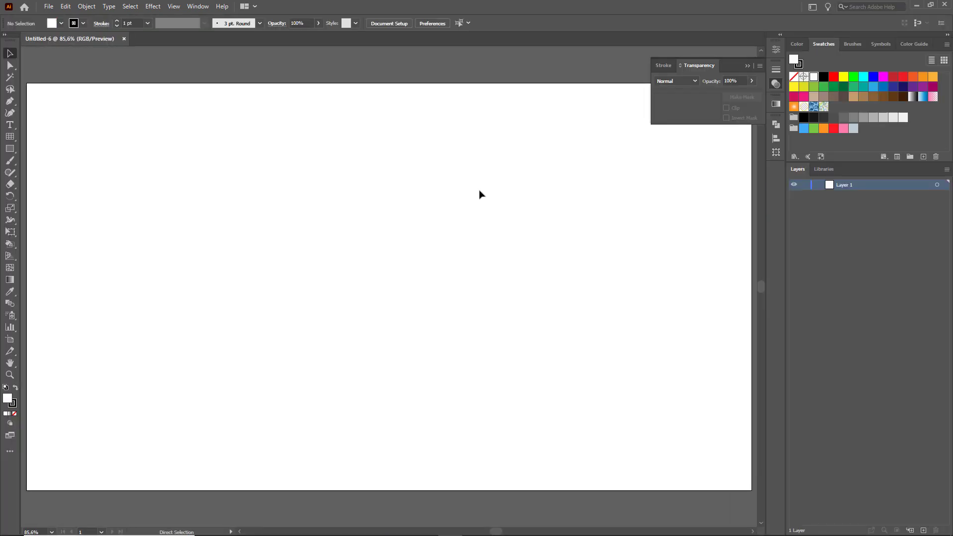
pyautogui.click(776, 83)
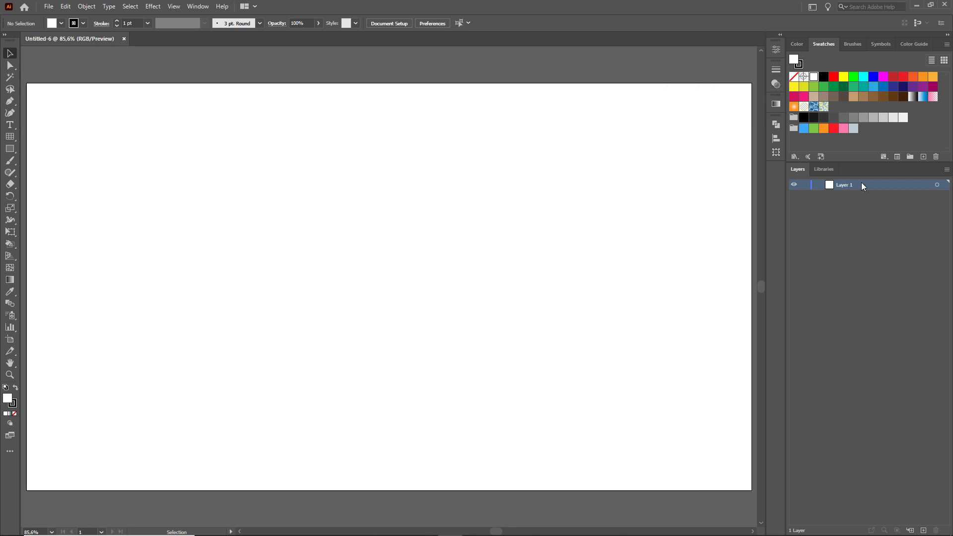
# - Set the layer list's row size to a custom 100 pixels
pyautogui.click(947, 170)
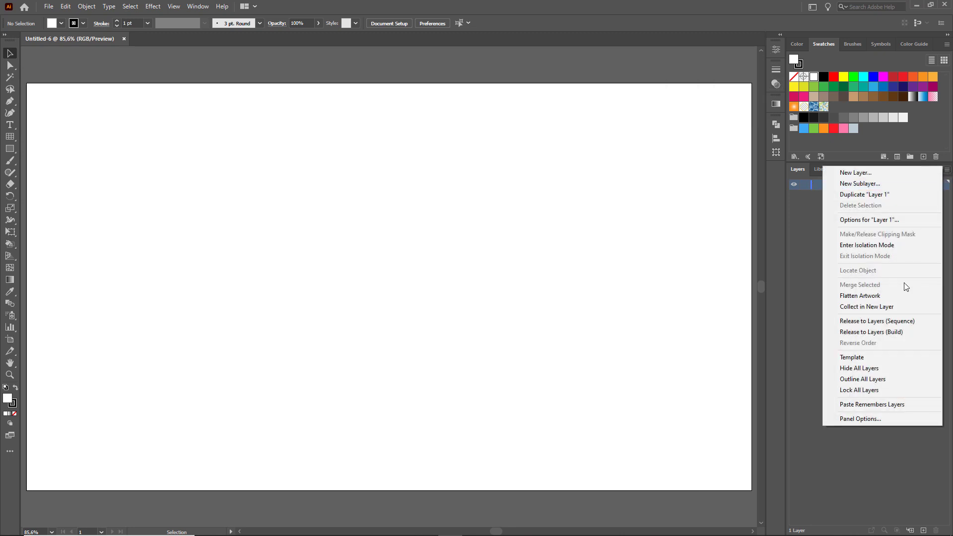
pyautogui.click(863, 419)
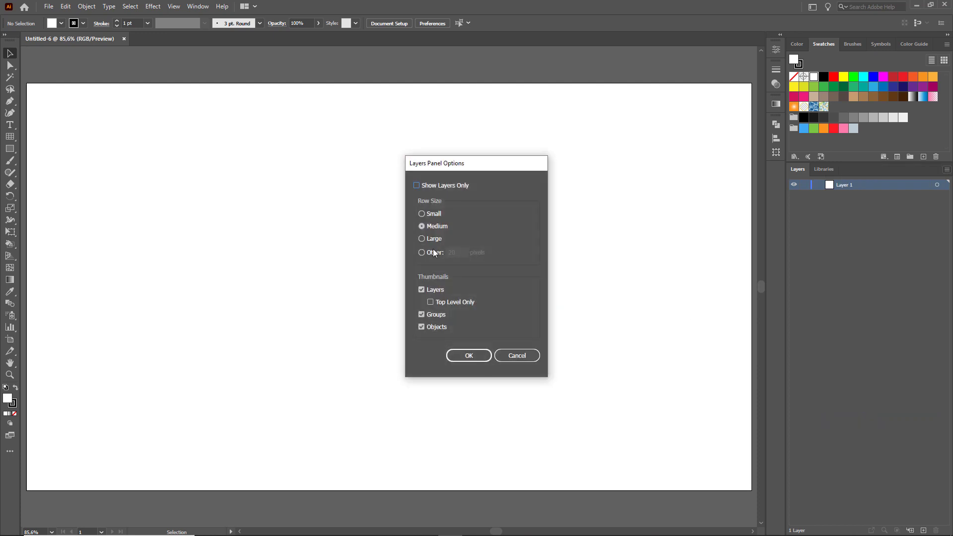
pyautogui.click(429, 253)
pyautogui.write('100')
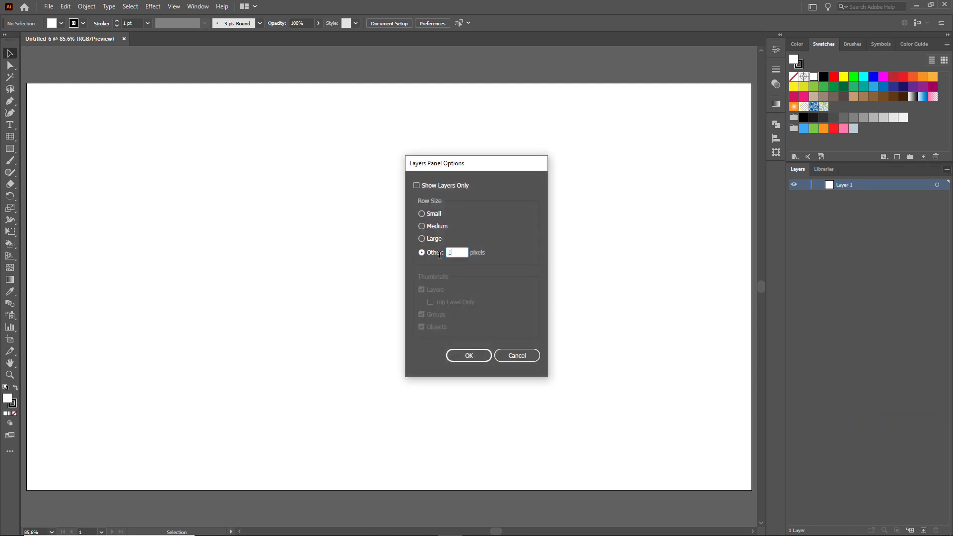
pyautogui.click(479, 360)
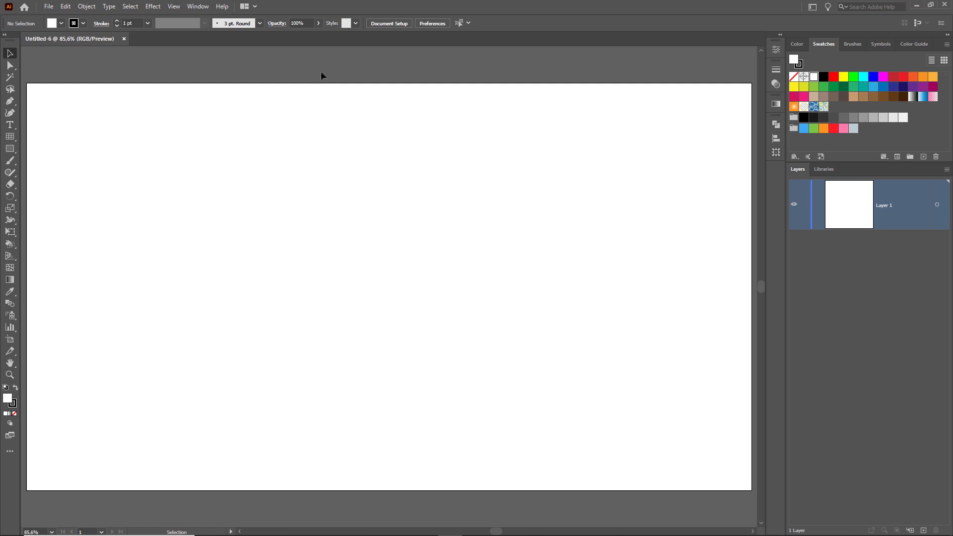
# - Start placing a file and select INTER2 in the ITALY folder
pyautogui.click(49, 7)
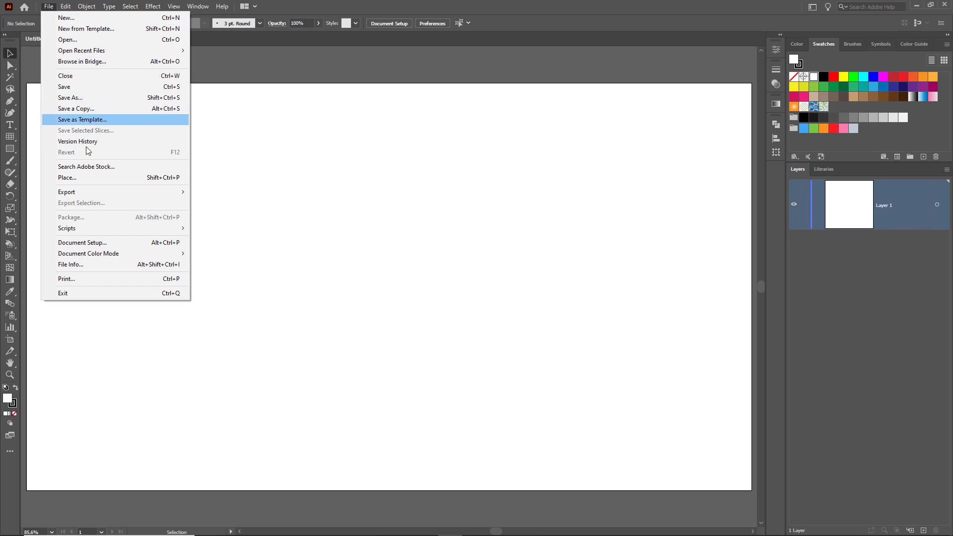
pyautogui.click(89, 180)
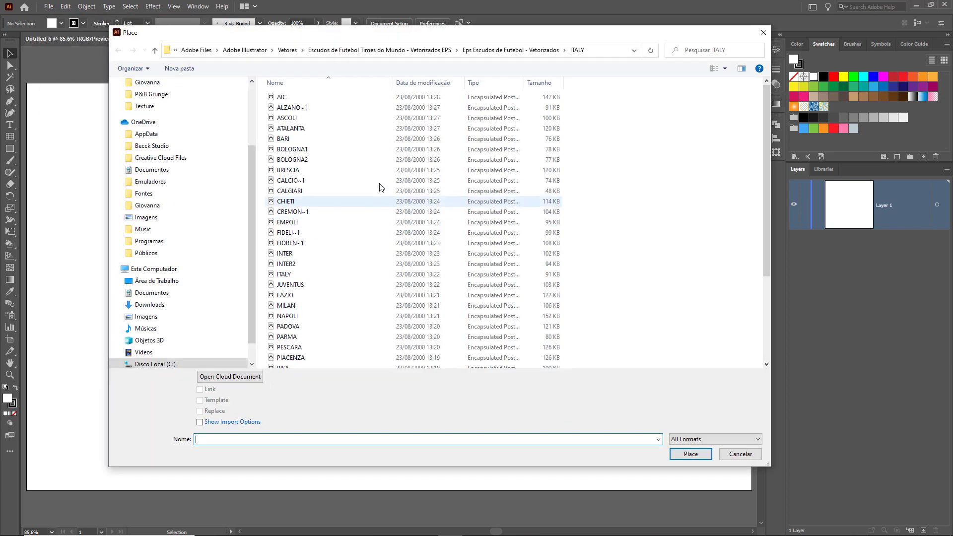
pyautogui.moveTo(764, 223); pyautogui.dragTo(762, 311)
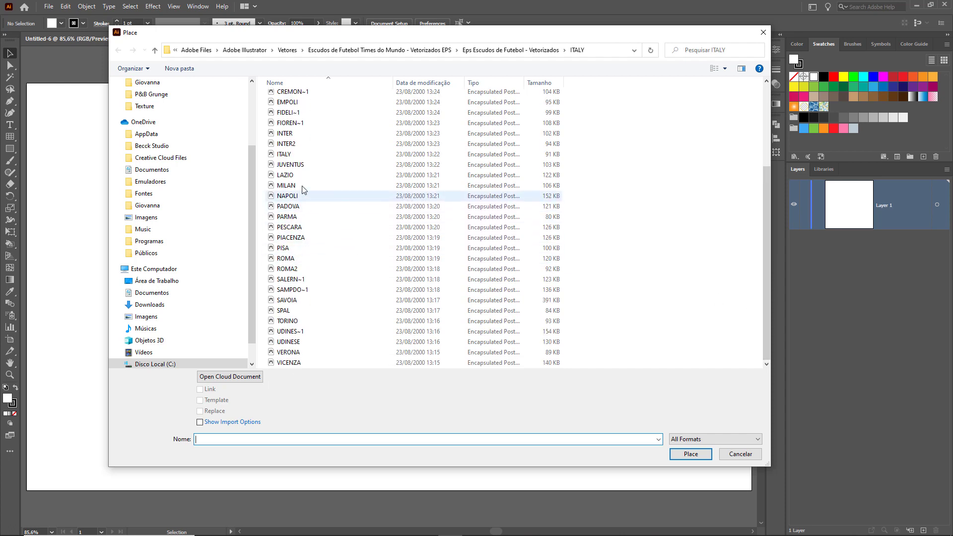
pyautogui.click(290, 144)
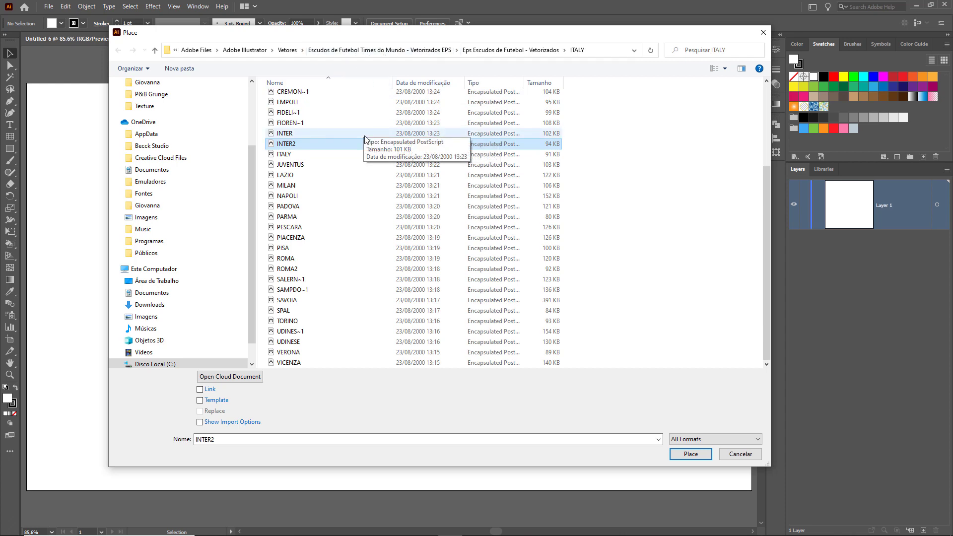
# - Browse the country folders inside the Eps Escudos de Futebol - Vetorizados folder
pyautogui.click(382, 55)
pyautogui.doubleClick(298, 97)
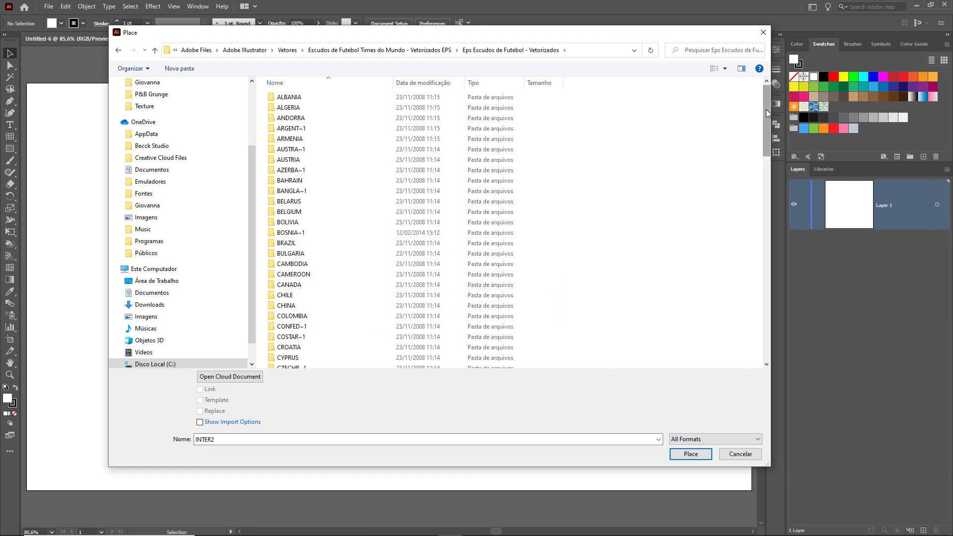
pyautogui.moveTo(767, 109); pyautogui.dragTo(777, 70)
pyautogui.moveTo(764, 119); pyautogui.dragTo(764, 274)
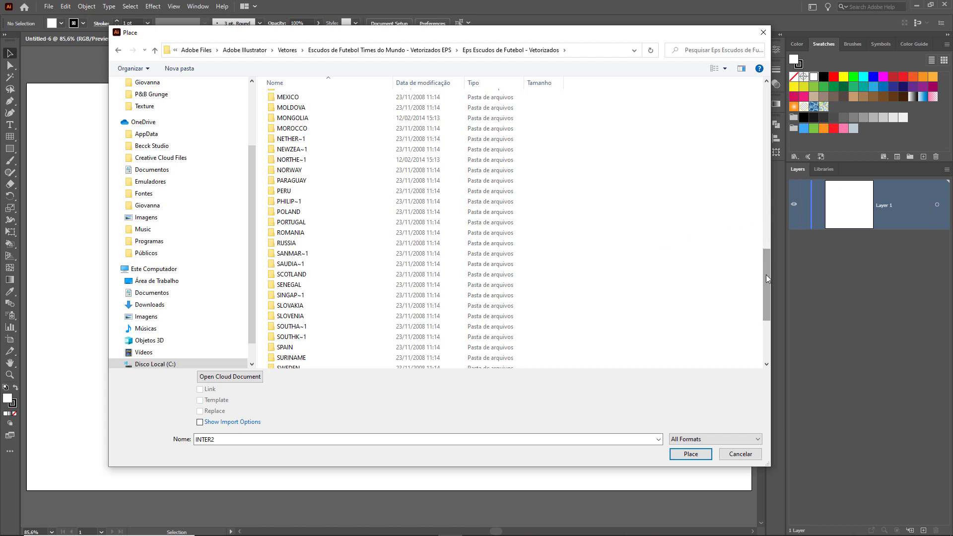
pyautogui.moveTo(767, 275); pyautogui.dragTo(765, 321)
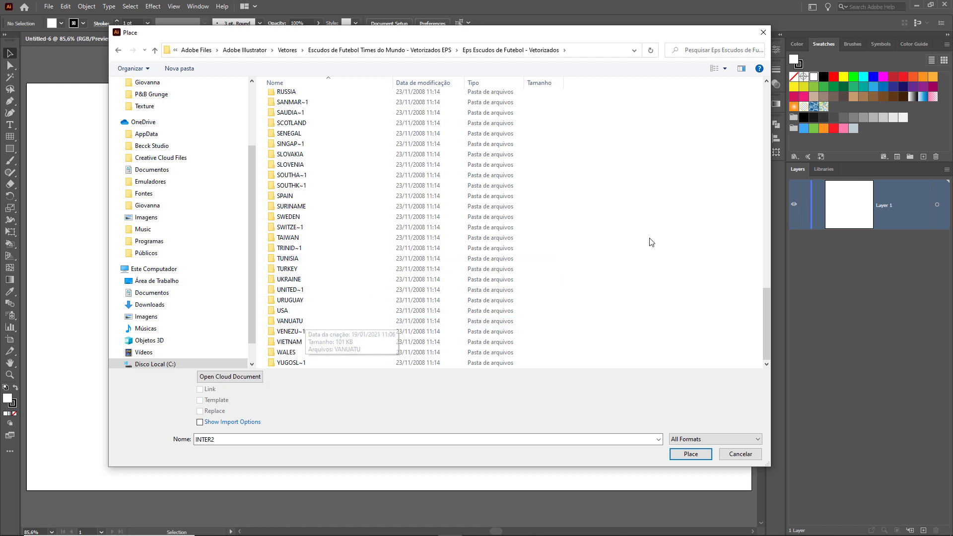
pyautogui.moveTo(767, 328); pyautogui.dragTo(755, 115)
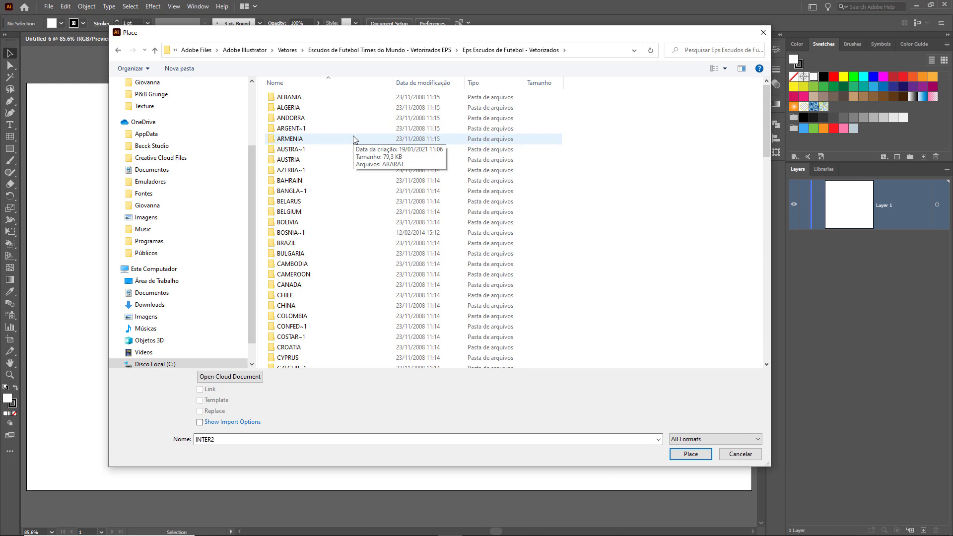
pyautogui.moveTo(764, 142); pyautogui.dragTo(758, 213)
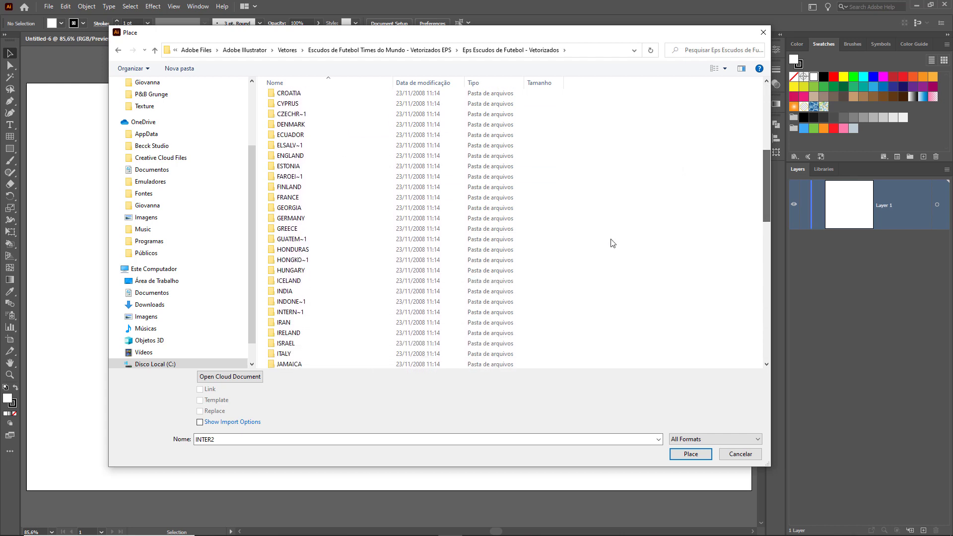
# - Place INTER2 from the ITALY folder at about 711 px wide and centre the crest on the artboard
pyautogui.doubleClick(286, 353)
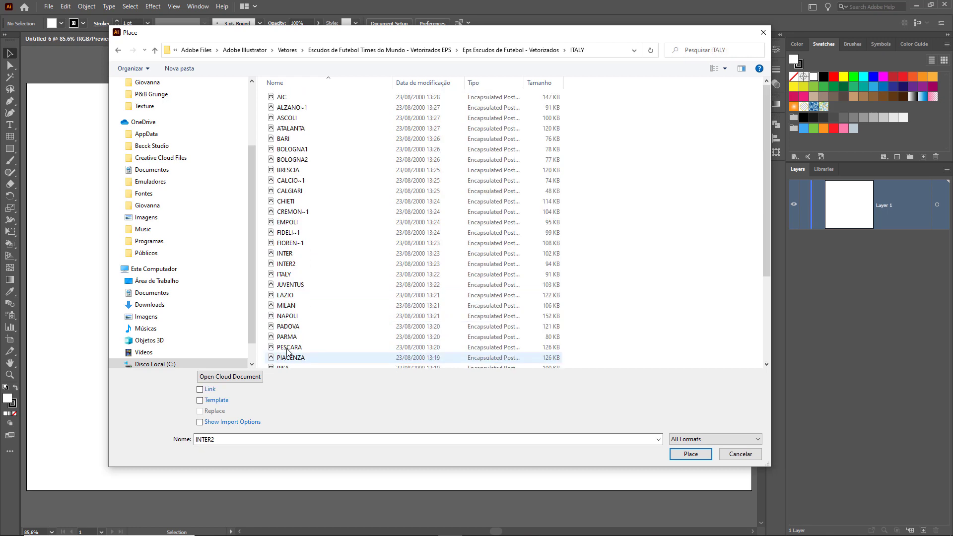
pyautogui.scroll(-1, 334, 293)
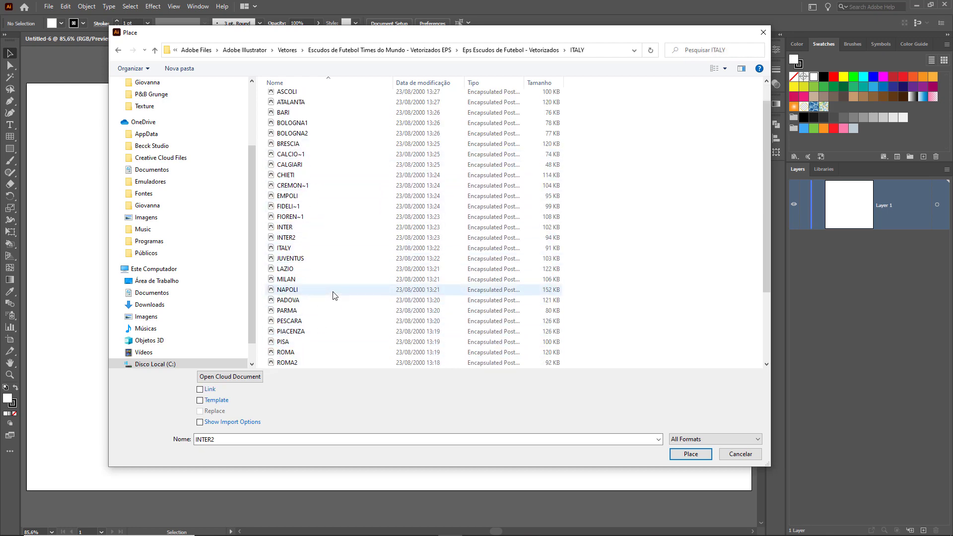
pyautogui.scroll(-3, 333, 297)
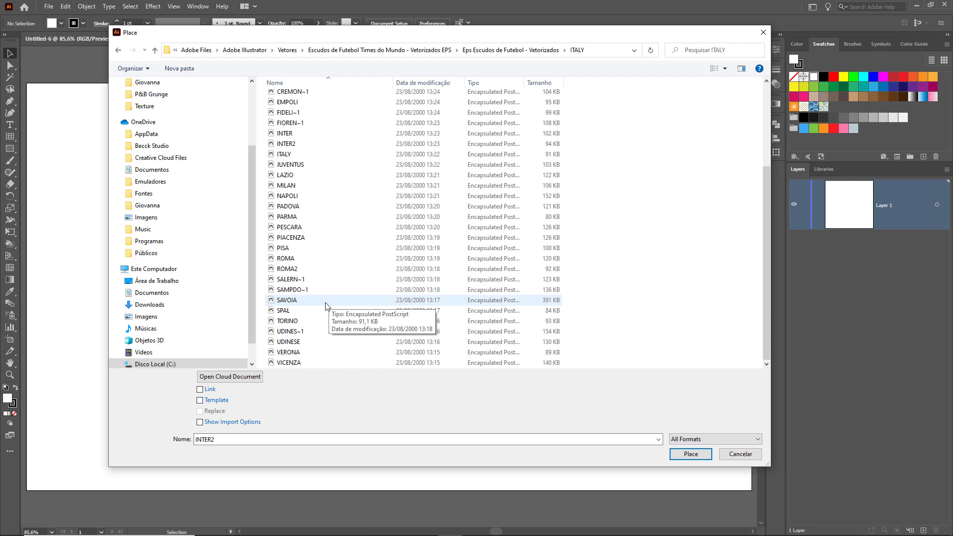
pyautogui.scroll(2, 325, 305)
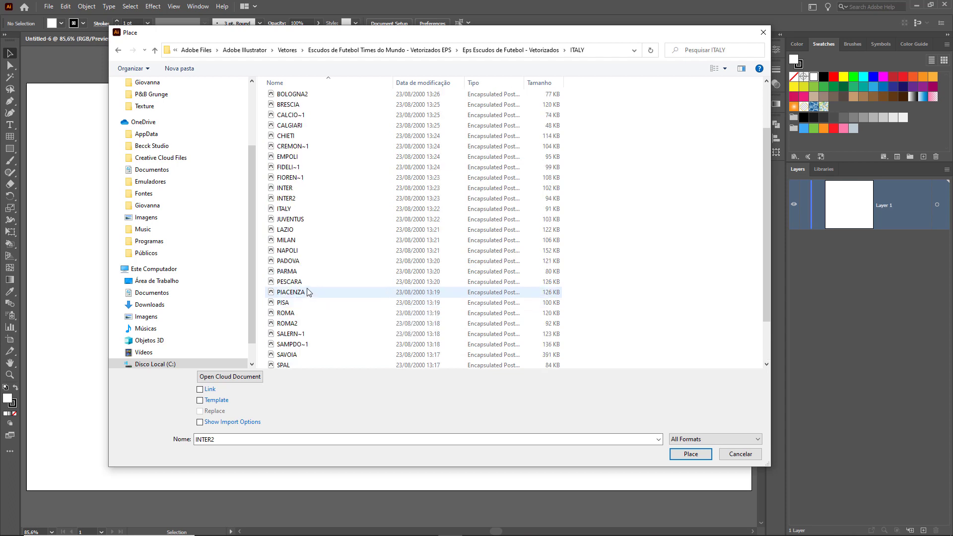
pyautogui.scroll(1, 307, 281)
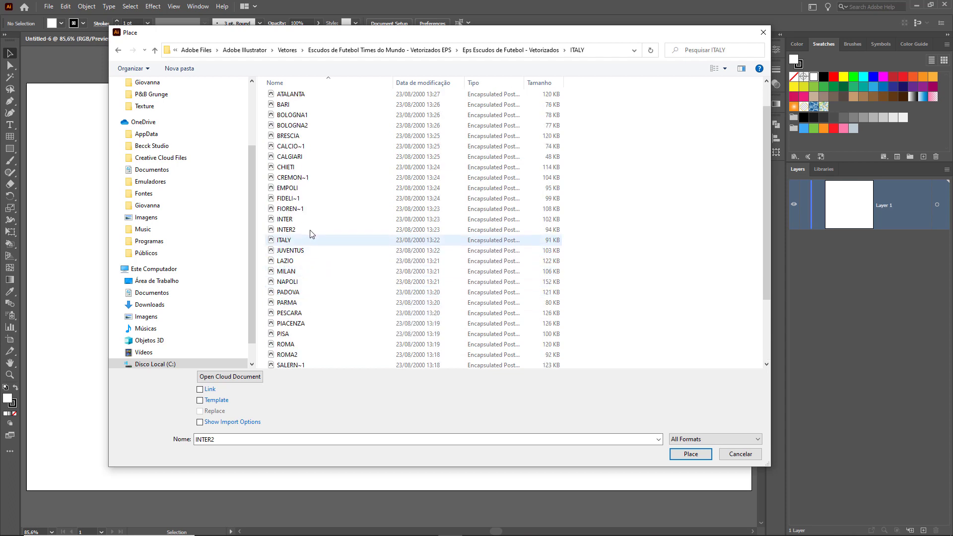
pyautogui.doubleClick(294, 230)
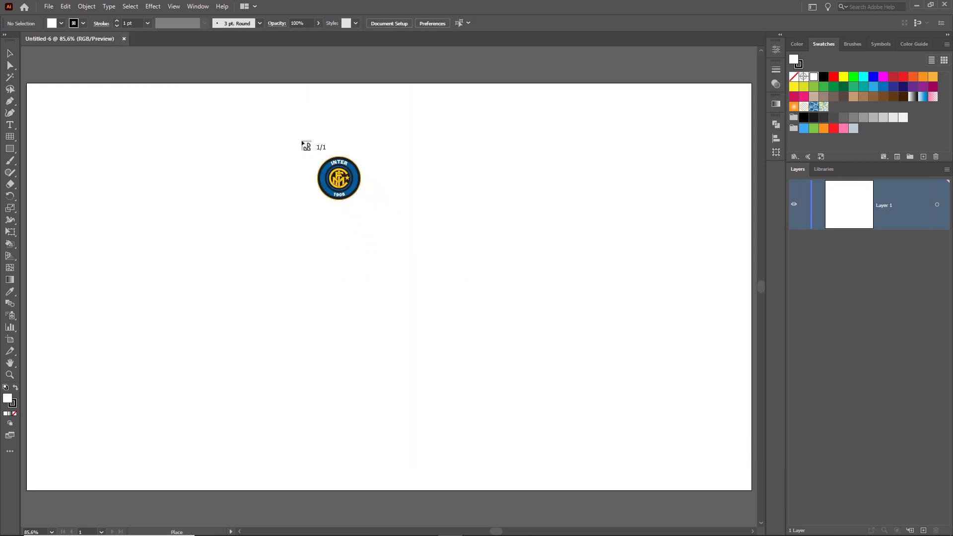
pyautogui.moveTo(224, 89); pyautogui.dragTo(645, 470)
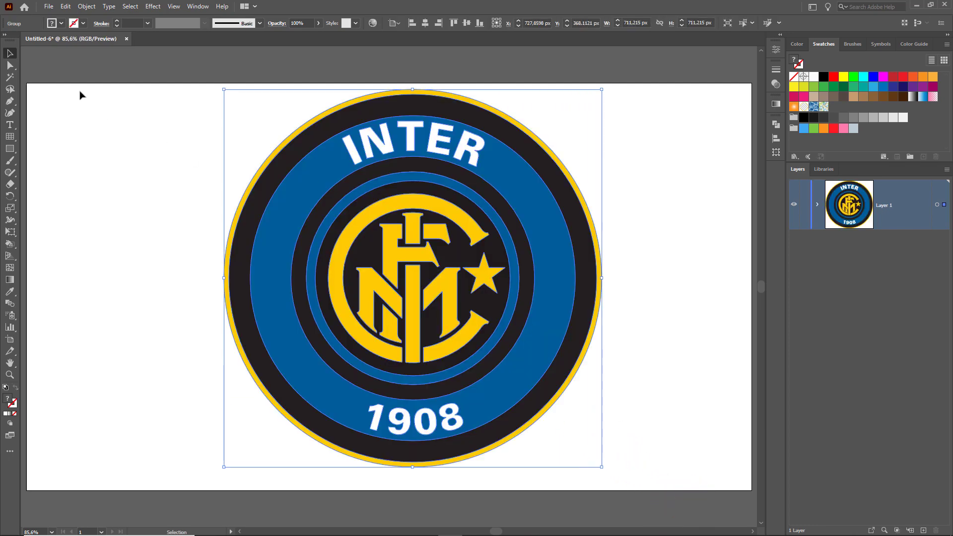
pyautogui.moveTo(416, 231); pyautogui.dragTo(392, 240)
pyautogui.click(624, 212)
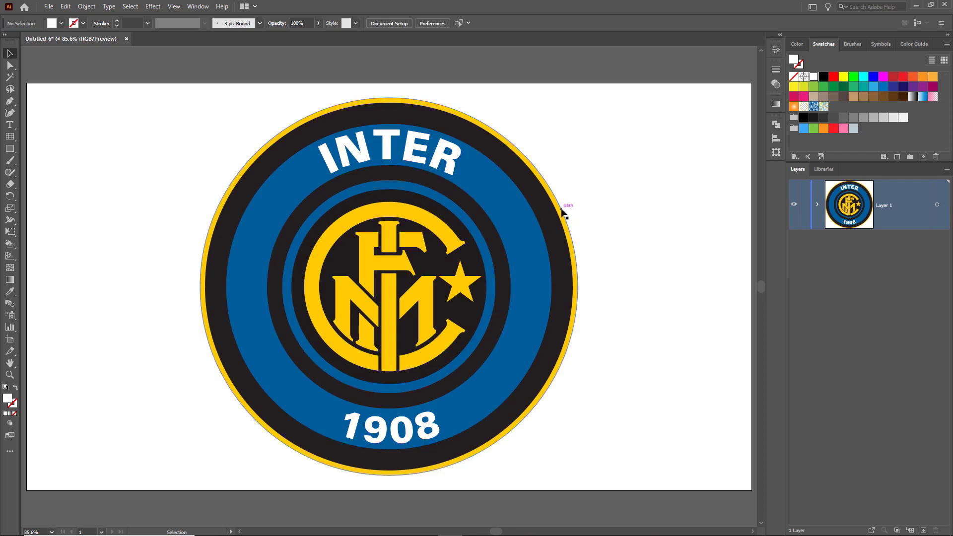
# - Show the Transparency settings for the selected crest and expand Layer 1 to list its group
pyautogui.click(522, 224)
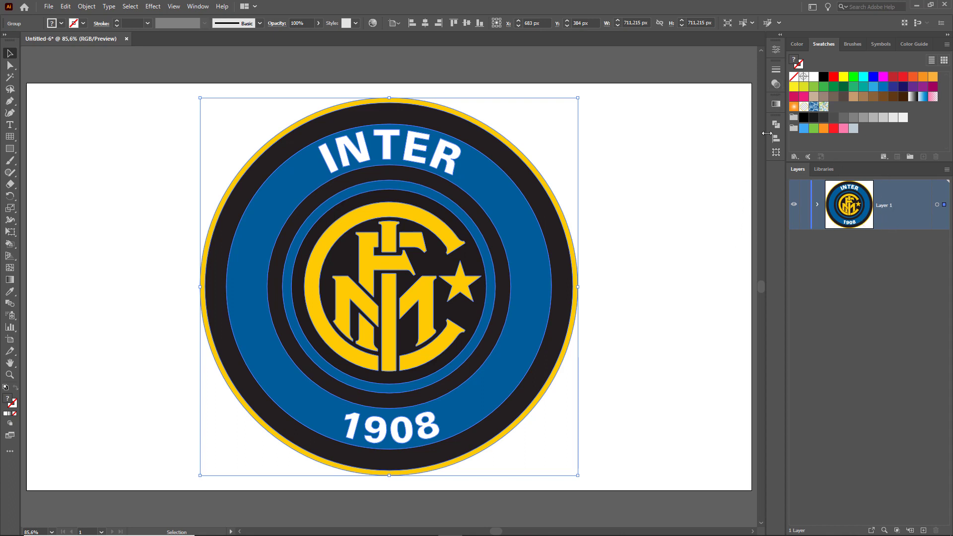
pyautogui.click(777, 87)
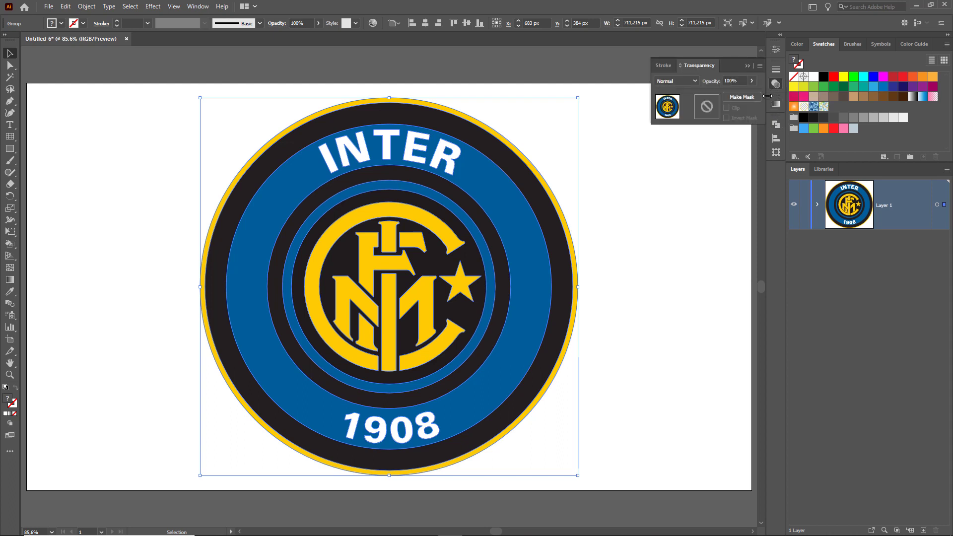
pyautogui.click(197, 6)
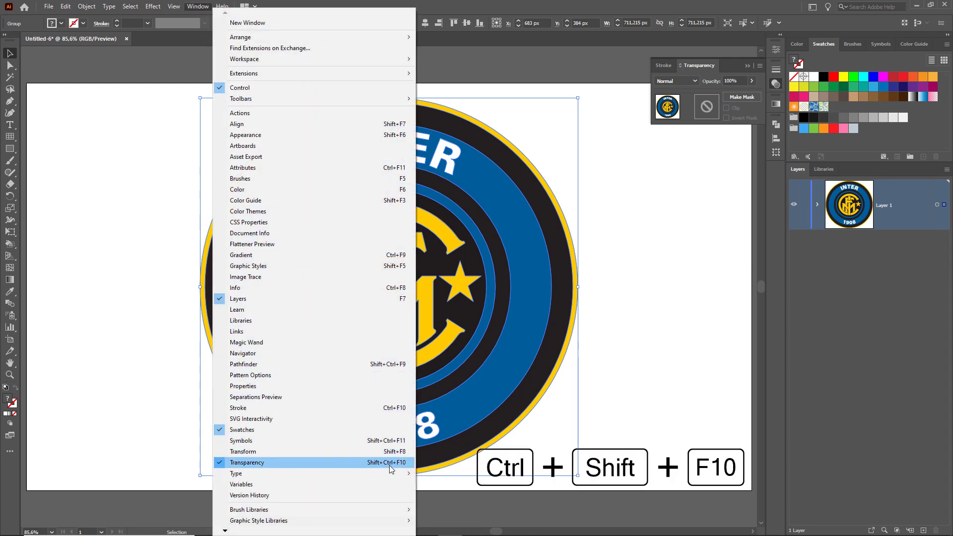
pyautogui.click(659, 278)
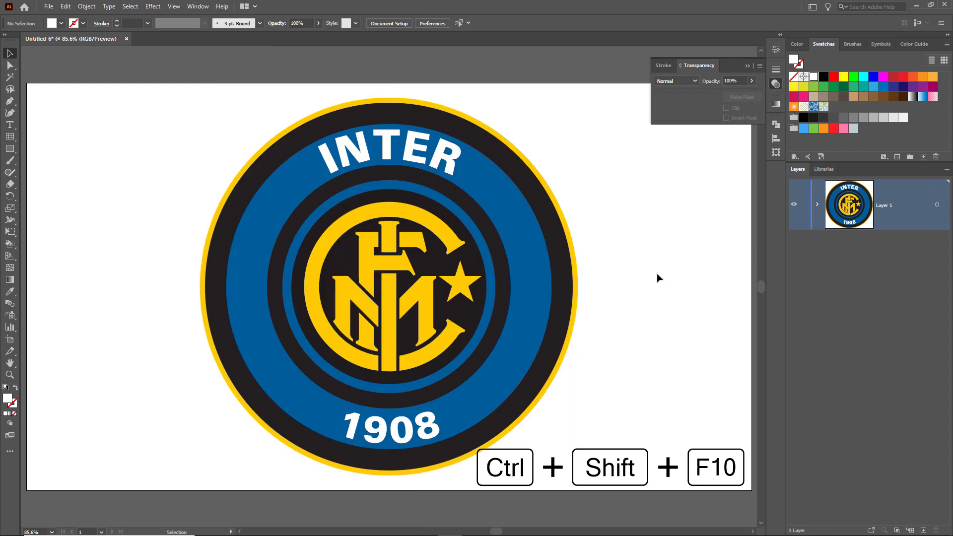
pyautogui.click(477, 198)
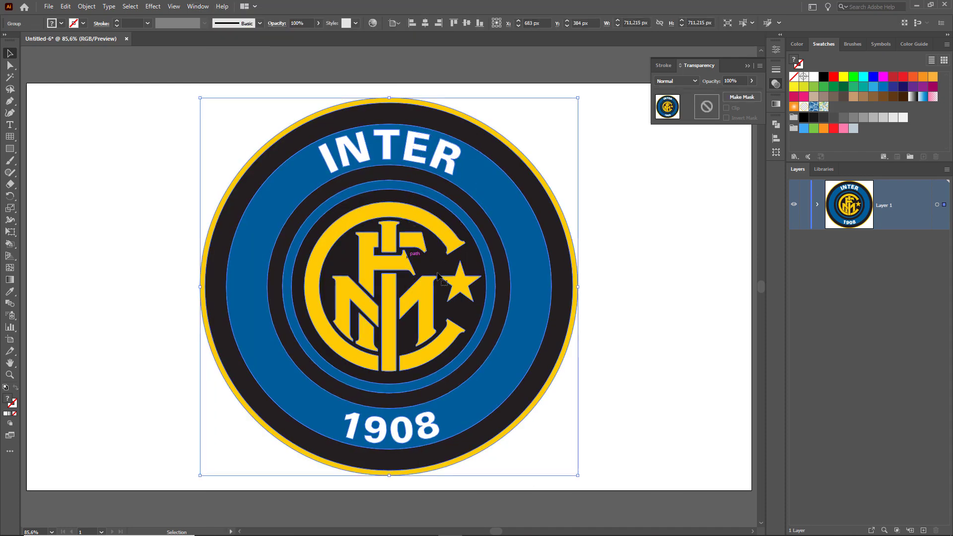
pyautogui.click(818, 205)
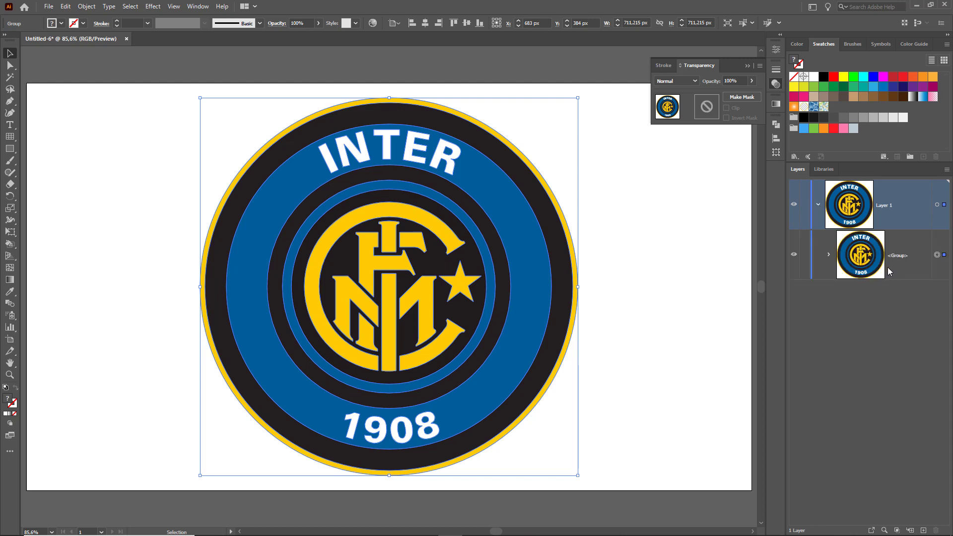
# - Try making an opacity mask for the crest, deselect it to check the artboard, and undo the mask
pyautogui.click(739, 98)
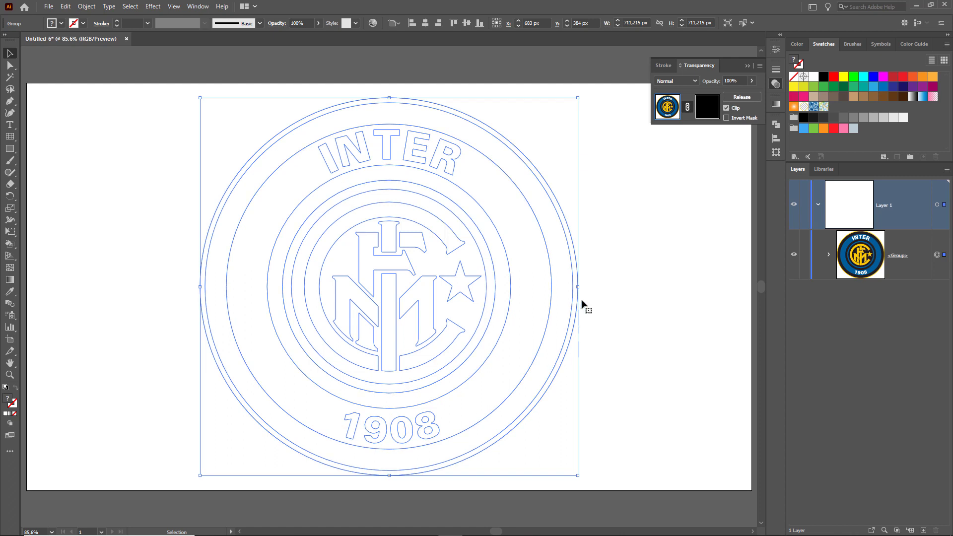
pyautogui.click(112, 192)
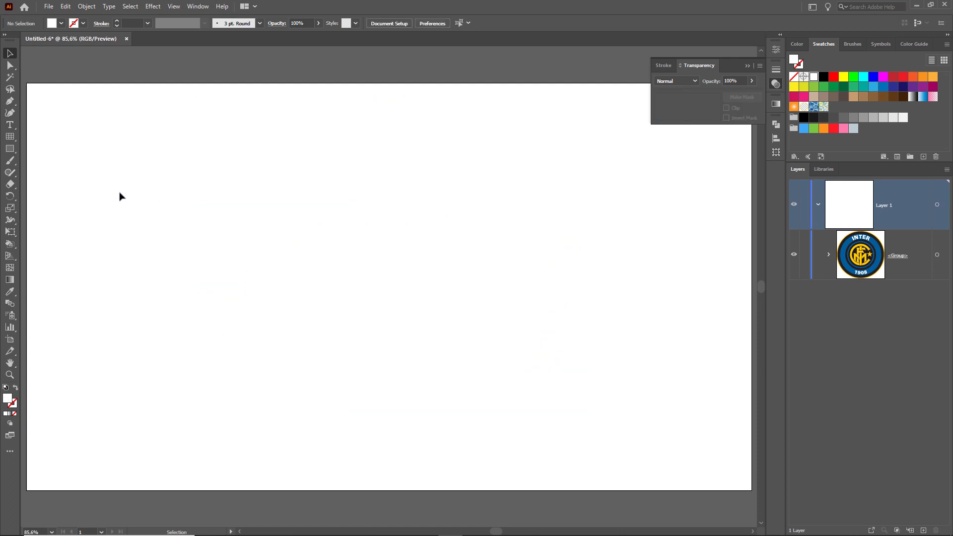
pyautogui.hotkey('ctrl', 'z')
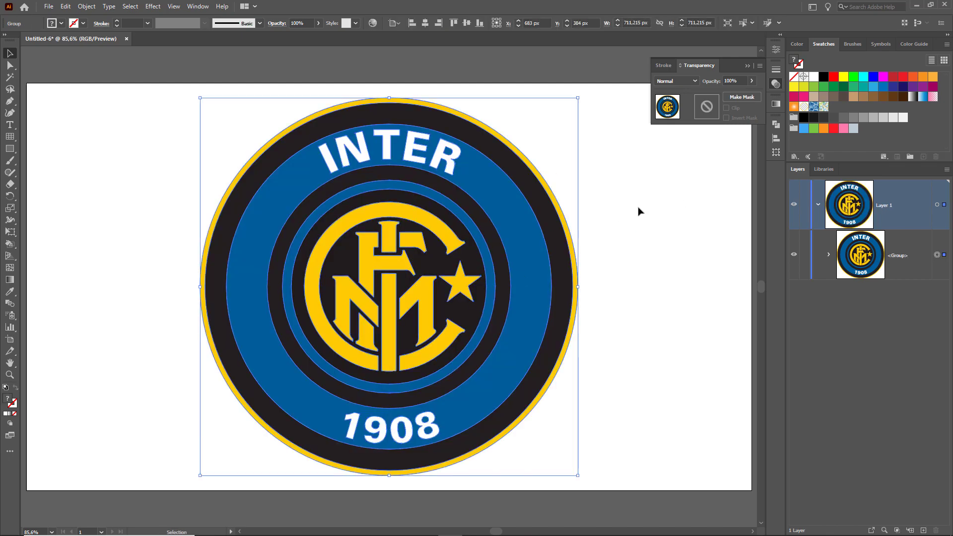
# - Make an opacity mask for the crest and draw a white rectangle about 283 by 496 px in it, over the crest's right-hand part
pyautogui.click(733, 96)
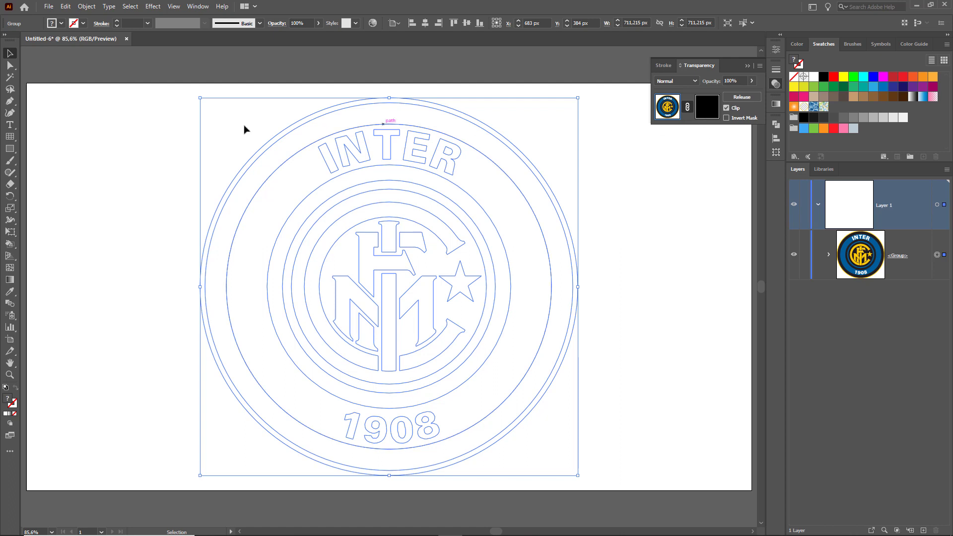
pyautogui.click(8, 151)
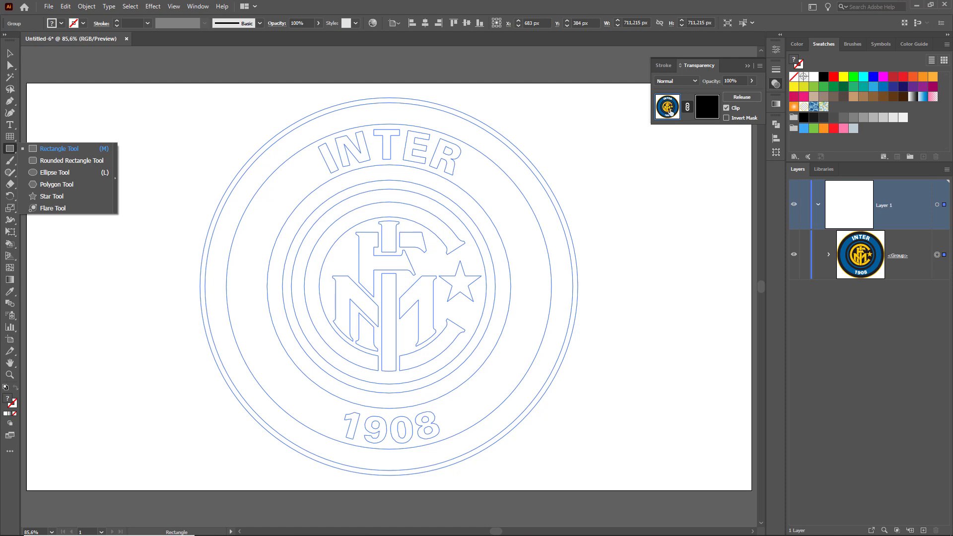
pyautogui.click(695, 81)
pyautogui.click(695, 81)
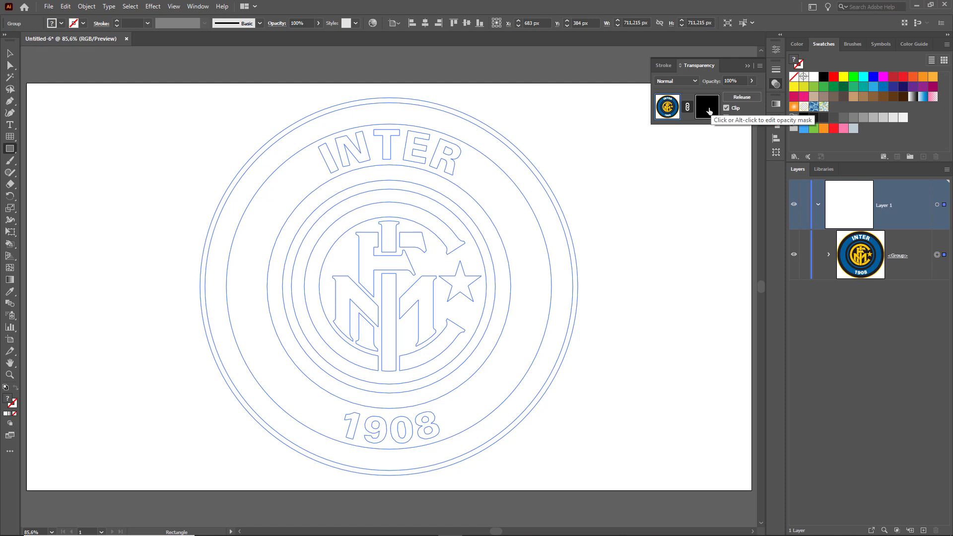
pyautogui.click(709, 111)
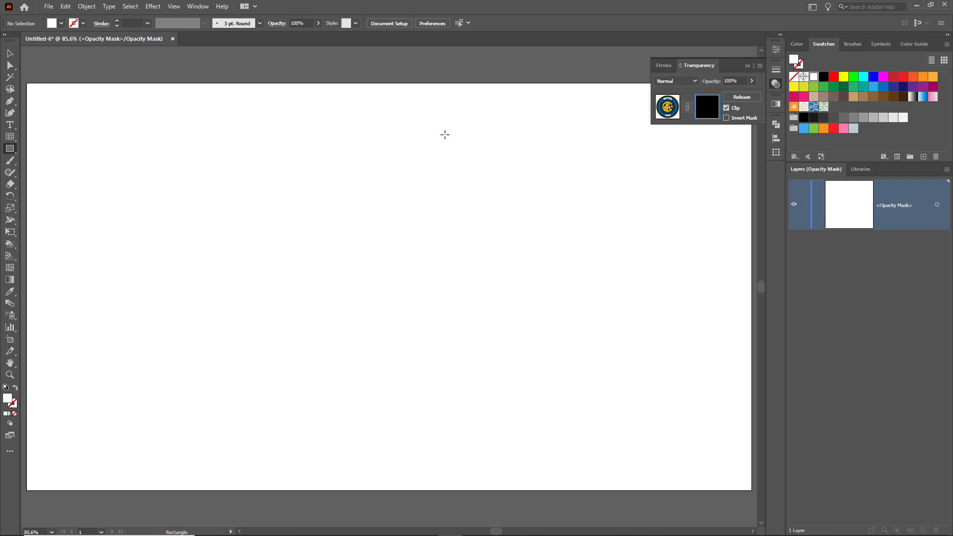
pyautogui.moveTo(446, 131); pyautogui.dragTo(596, 393)
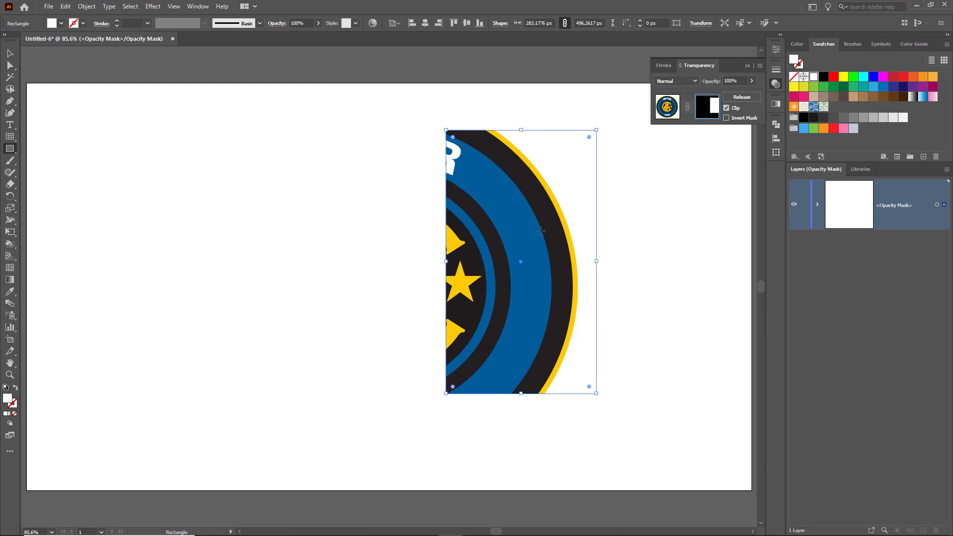
# - Release the crest's opacity mask and delete the white rectangle
pyautogui.click(733, 102)
pyautogui.click(14, 53)
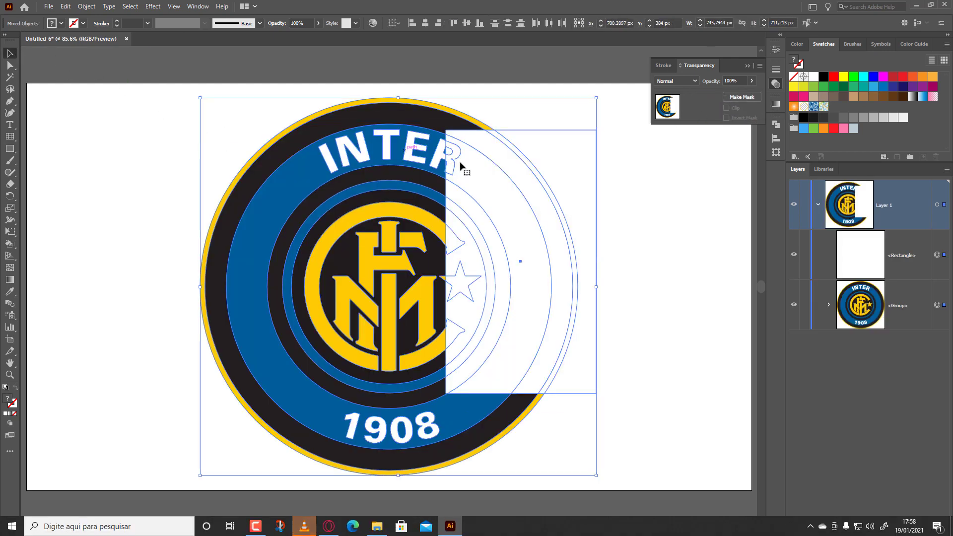
pyautogui.click(658, 190)
pyautogui.click(557, 142)
pyautogui.press('Delete')
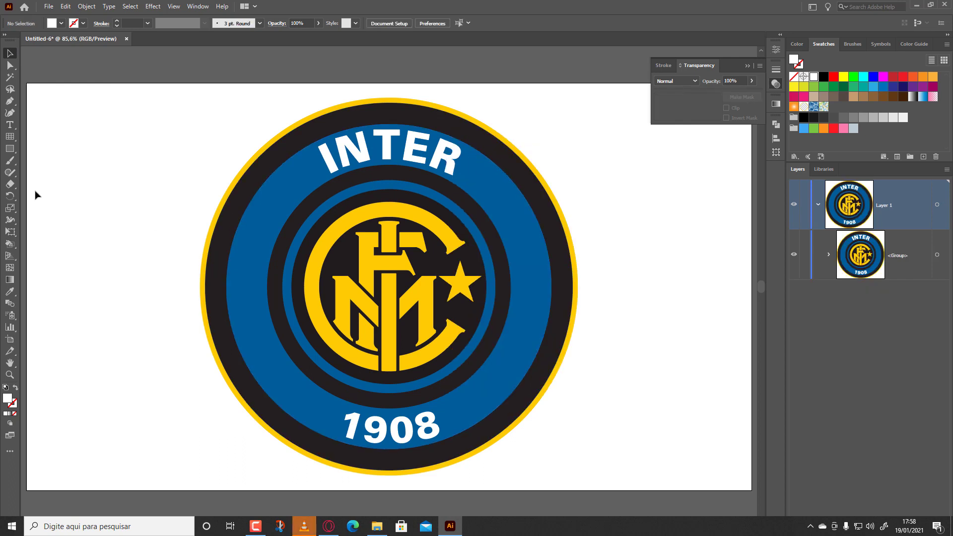
# - Draw a ten-row, single-column rectangular grid about 186 by 403 px on the empty area right of the crest
pyautogui.click(10, 136)
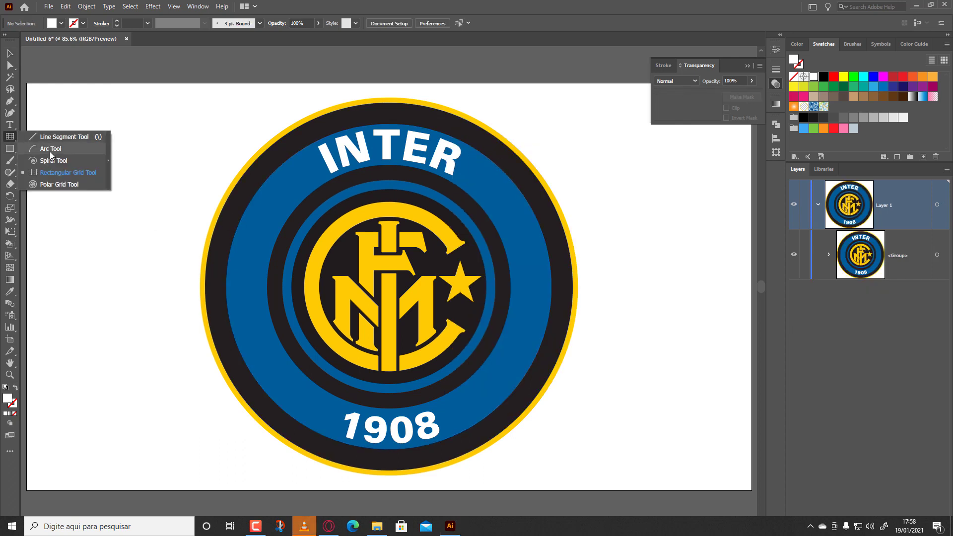
pyautogui.click(62, 172)
pyautogui.moveTo(625, 164); pyautogui.dragTo(723, 377)
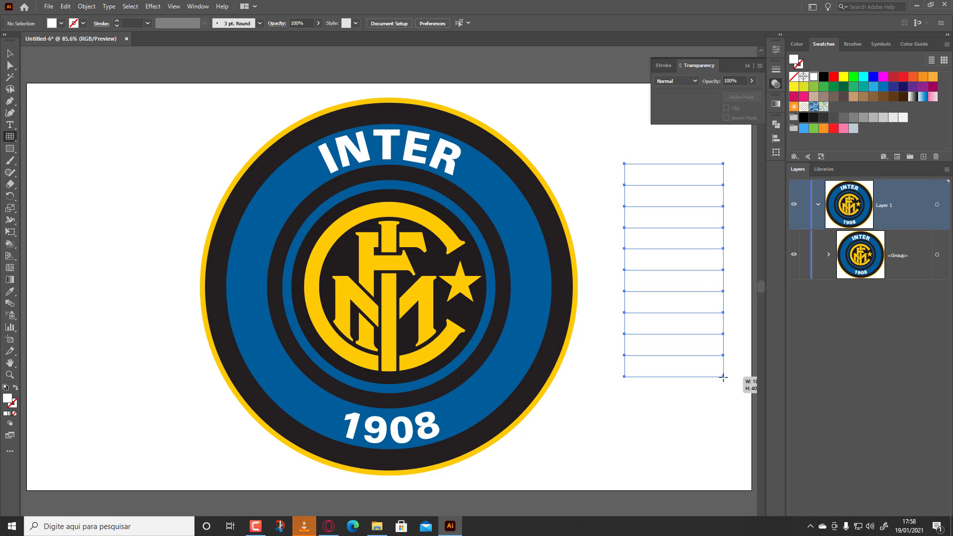
pyautogui.moveTo(723, 377); pyautogui.dragTo(723, 378)
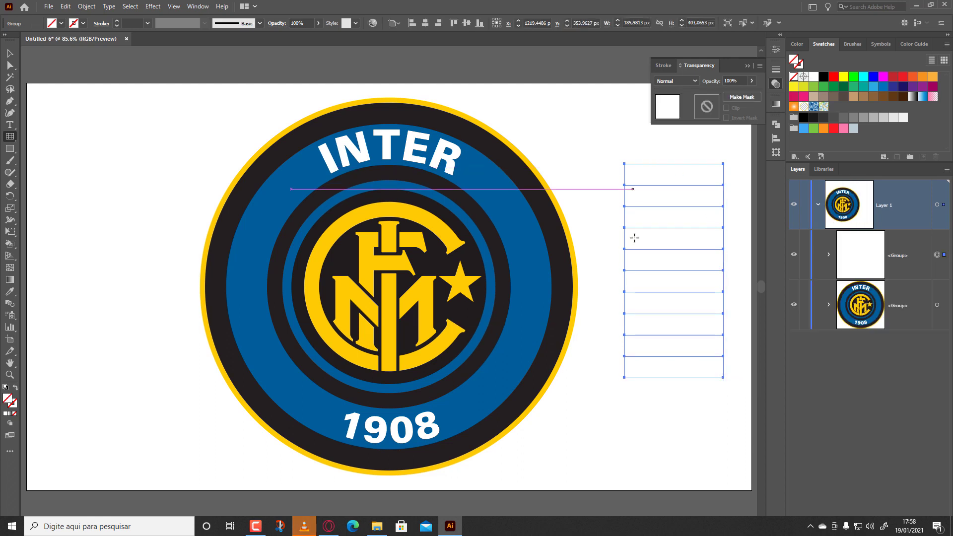
pyautogui.click(10, 53)
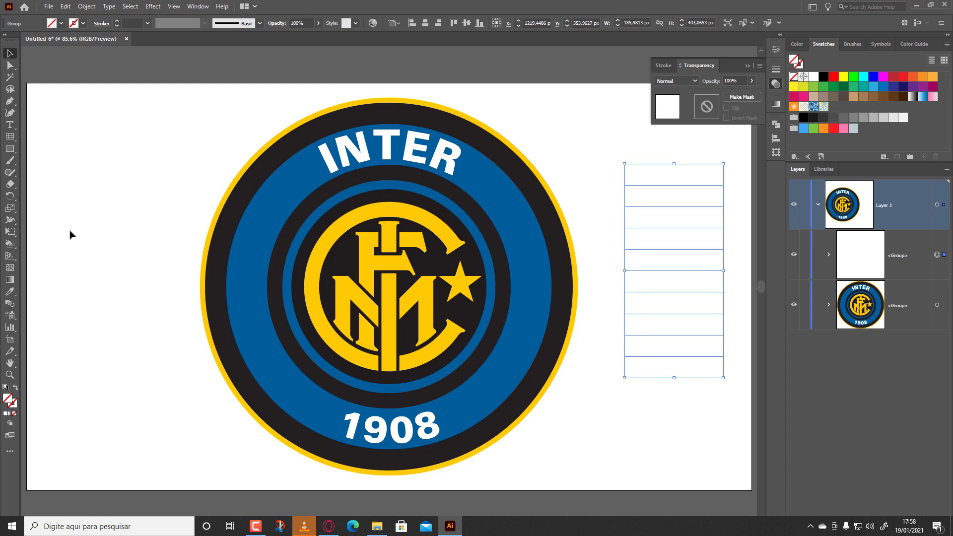
# - Fill the grid's top row black and its second and third rows with successively lighter dark greys, using the Live Paint Bucket
pyautogui.click(11, 243)
pyautogui.click(62, 255)
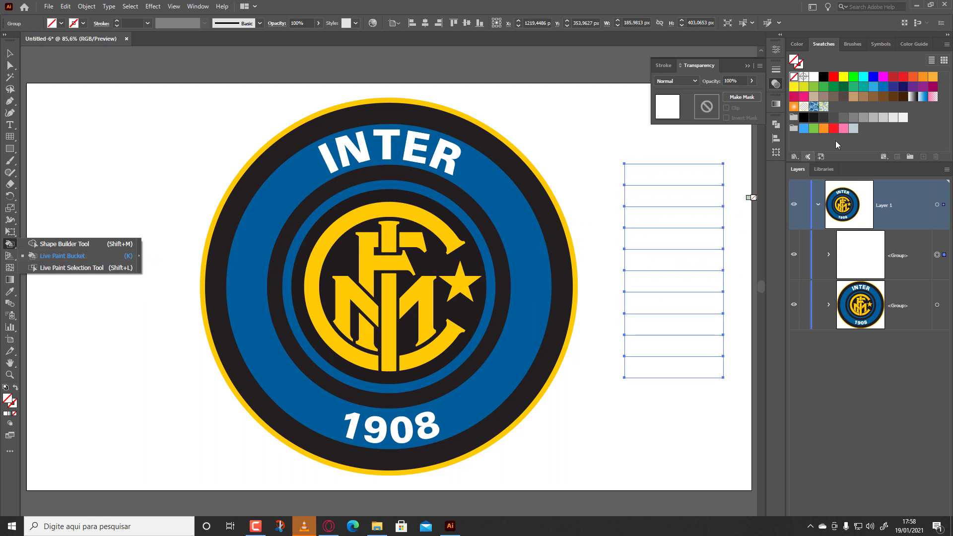
pyautogui.click(54, 256)
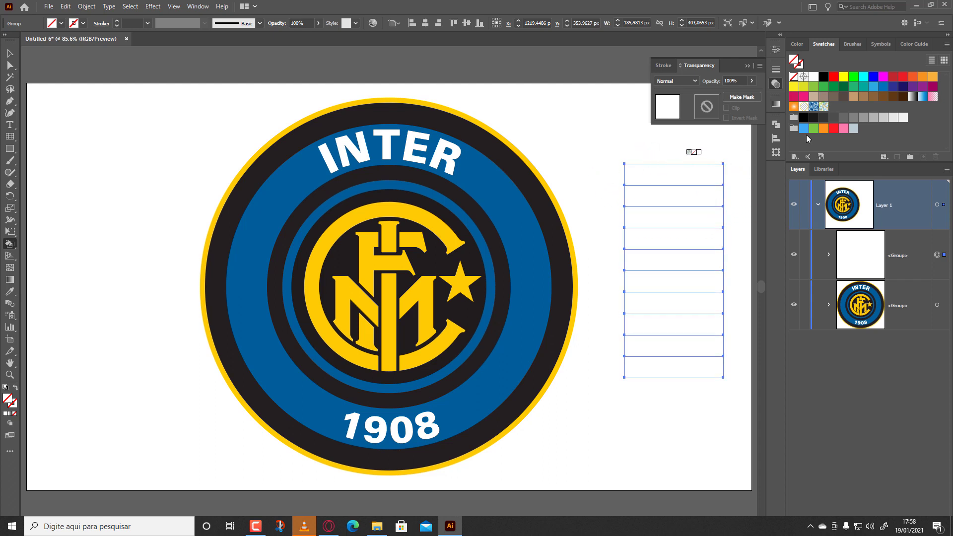
pyautogui.click(805, 117)
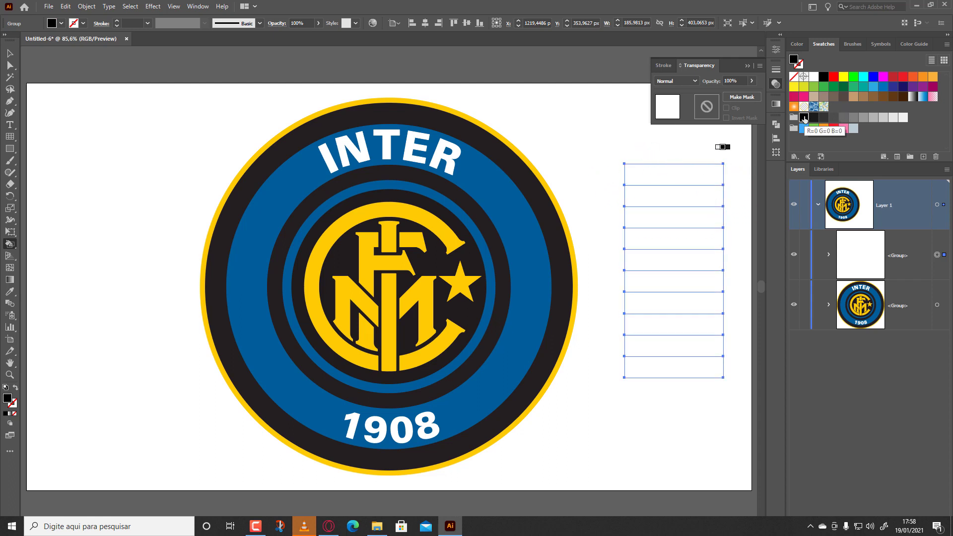
pyautogui.click(664, 171)
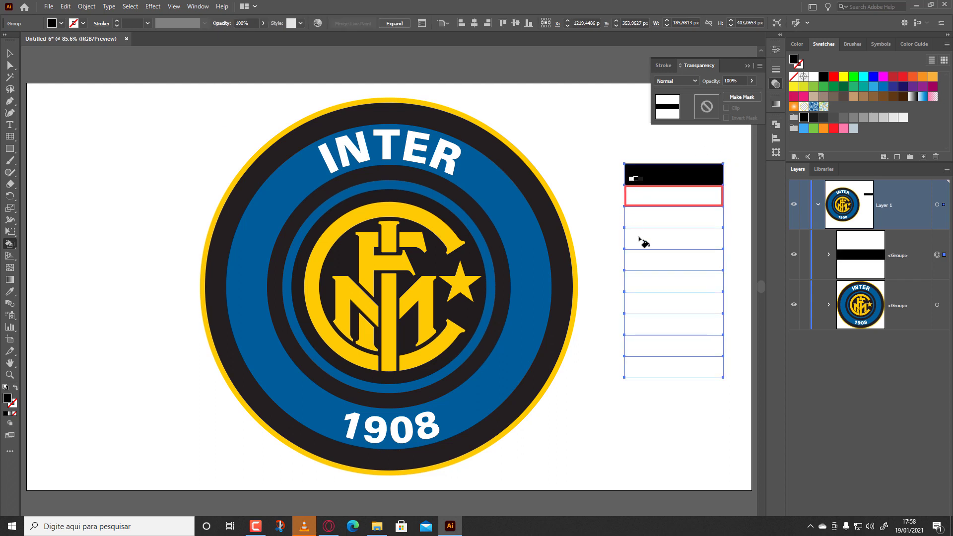
pyautogui.click(823, 118)
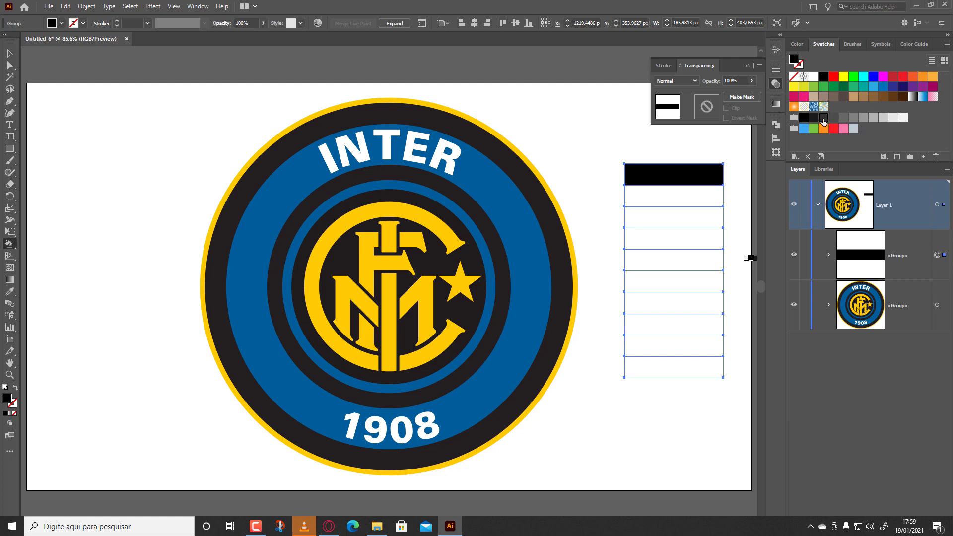
pyautogui.click(663, 191)
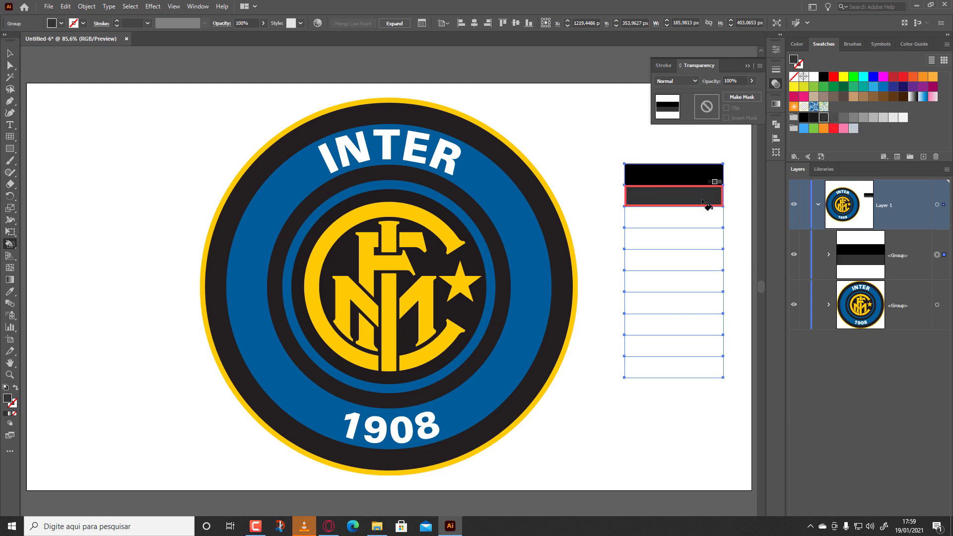
pyautogui.click(688, 213)
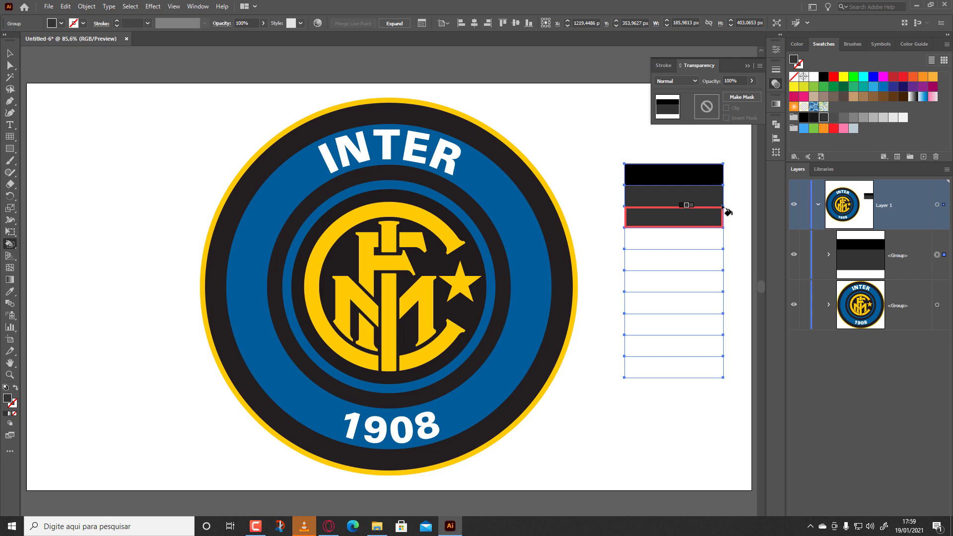
pyautogui.click(833, 117)
pyautogui.click(687, 215)
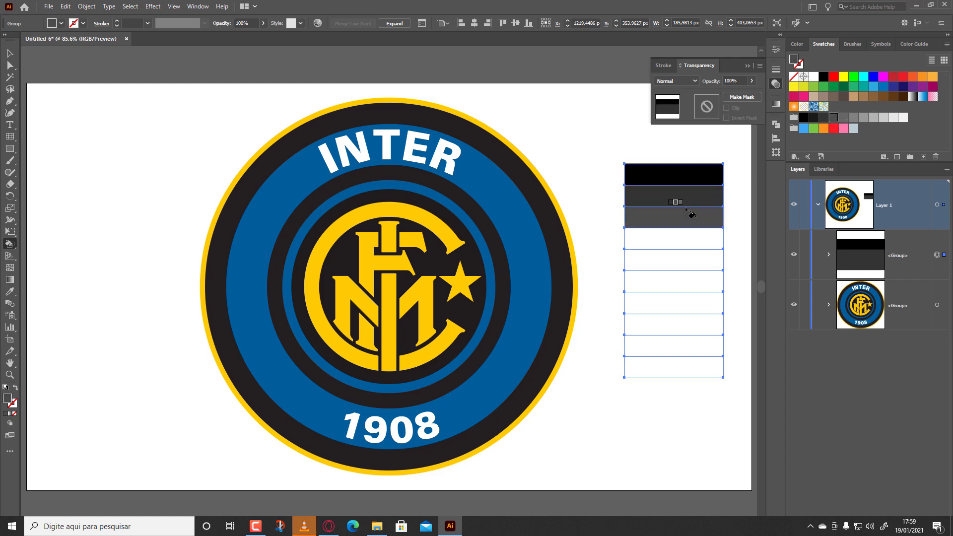
# - Live-paint the grid's fourth to seventh rows with the next four successively lighter mid-grey swatches
pyautogui.click(844, 117)
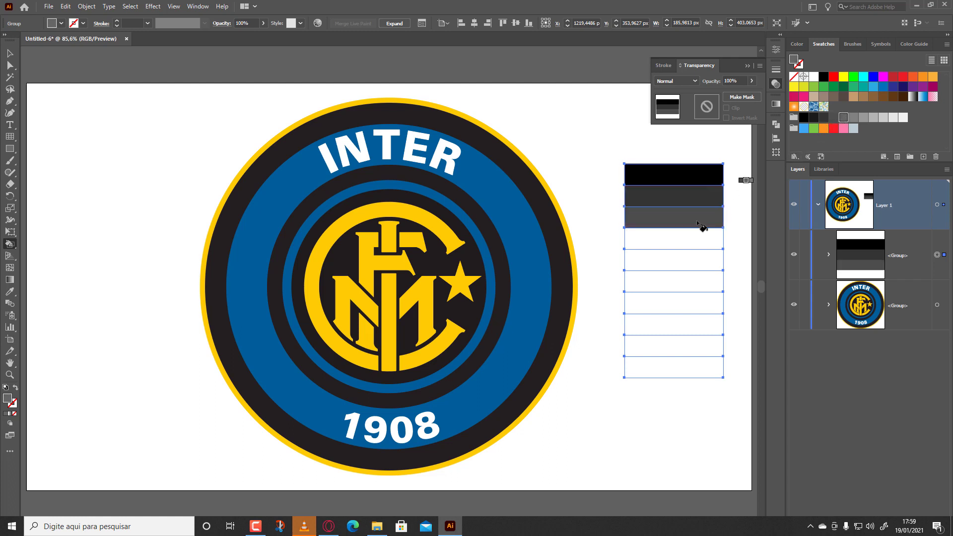
pyautogui.click(683, 237)
pyautogui.click(854, 118)
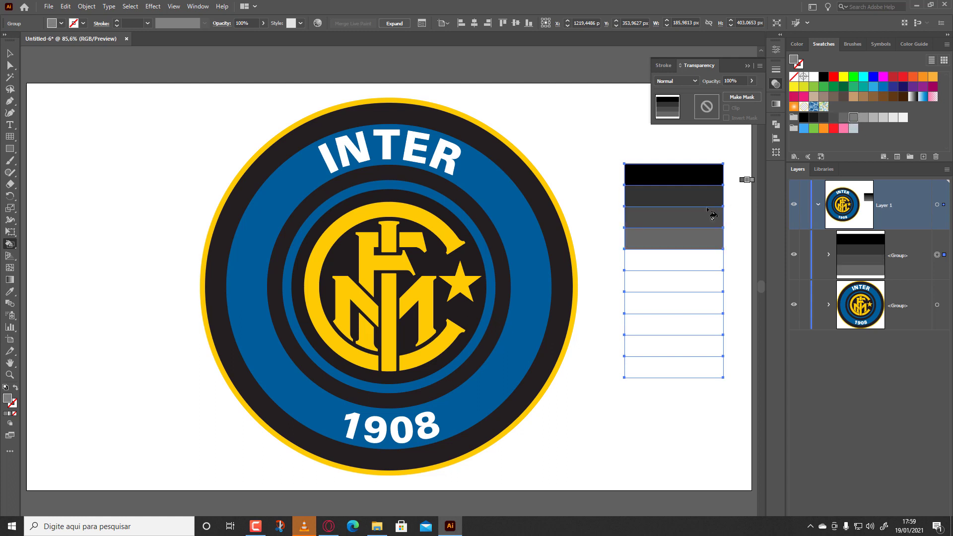
pyautogui.click(650, 249)
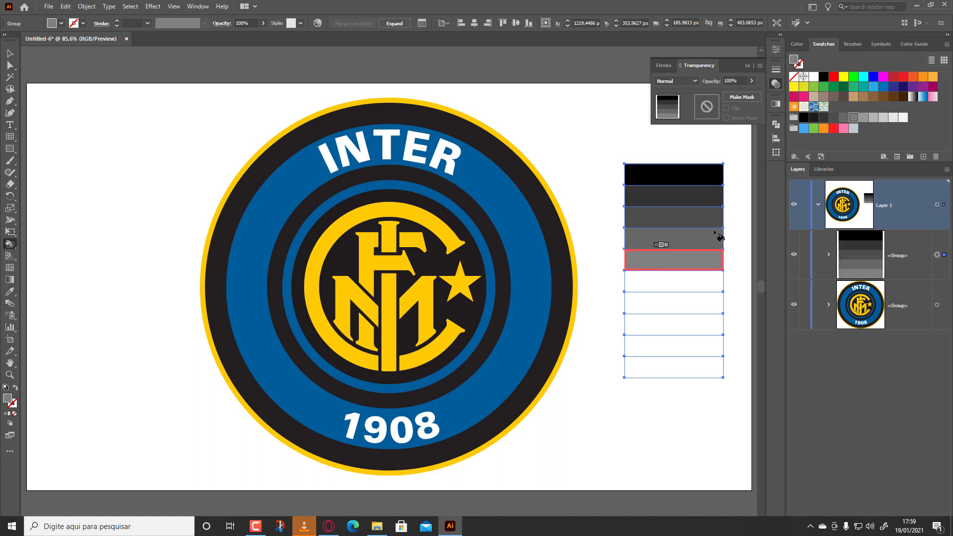
pyautogui.click(863, 118)
pyautogui.click(671, 268)
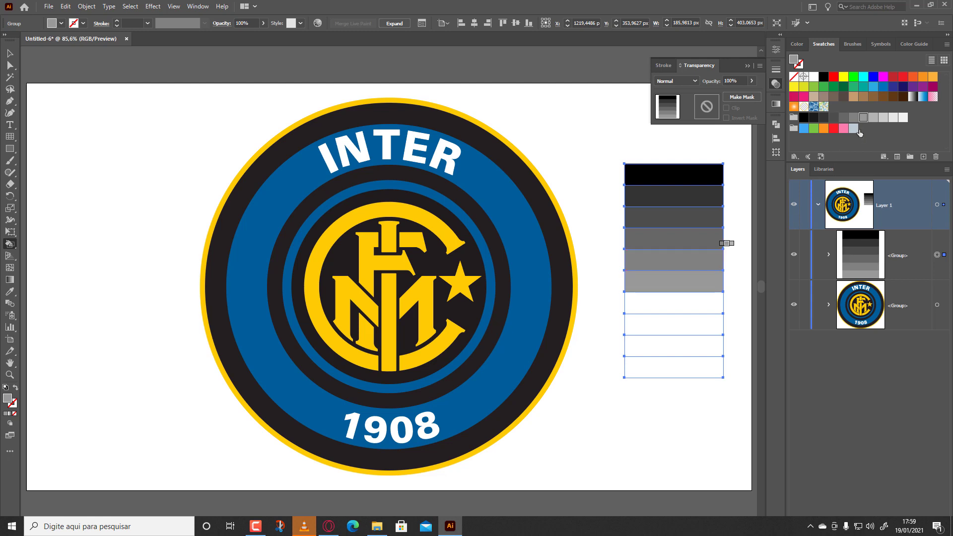
pyautogui.click(872, 119)
pyautogui.click(657, 303)
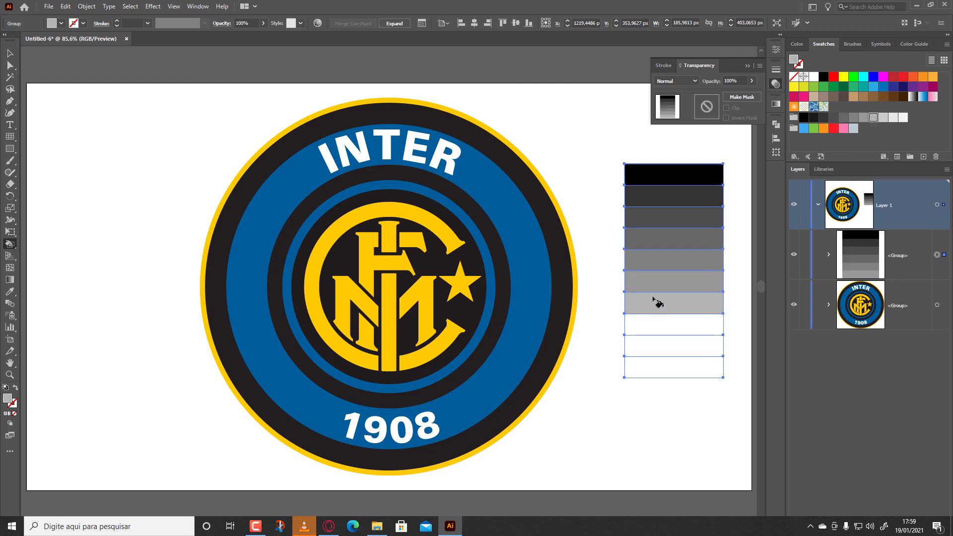
# - Live-paint the grid's last three rows with the lightest grey swatches, ending with near-white in the bottom row
pyautogui.click(882, 118)
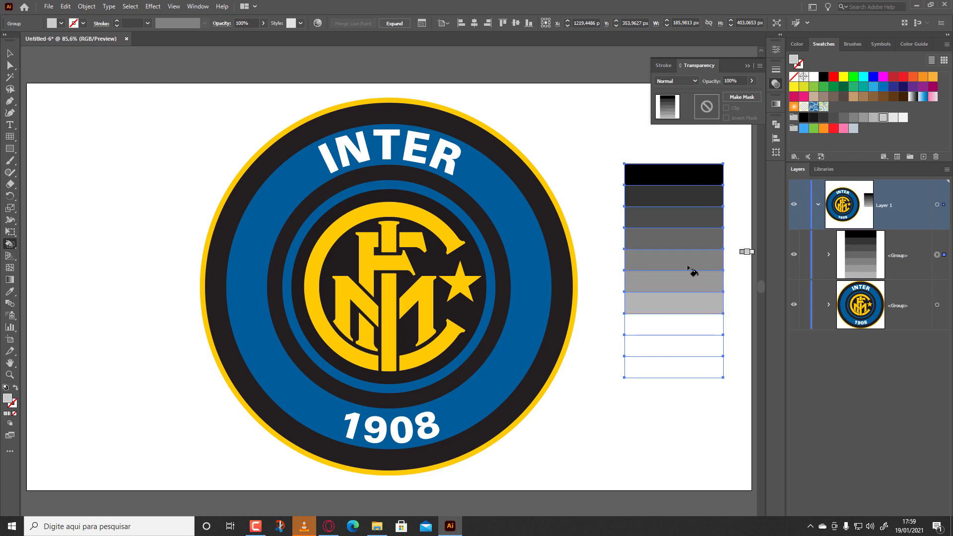
pyautogui.click(652, 321)
pyautogui.click(893, 117)
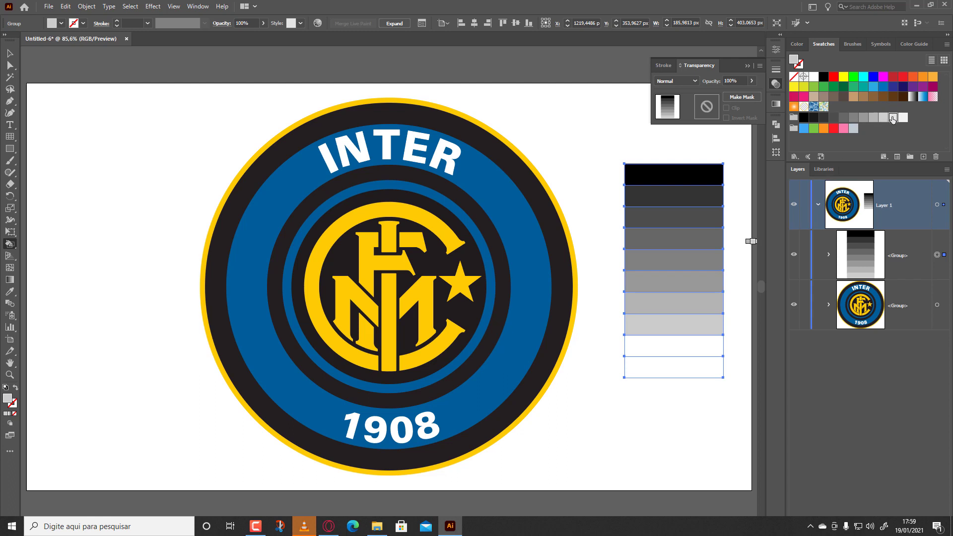
pyautogui.click(671, 342)
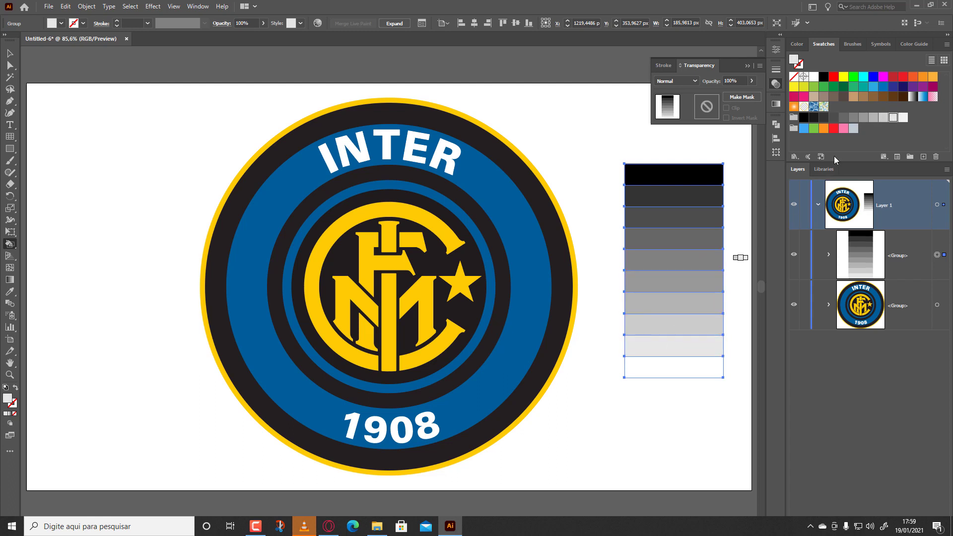
pyautogui.click(901, 119)
pyautogui.click(655, 367)
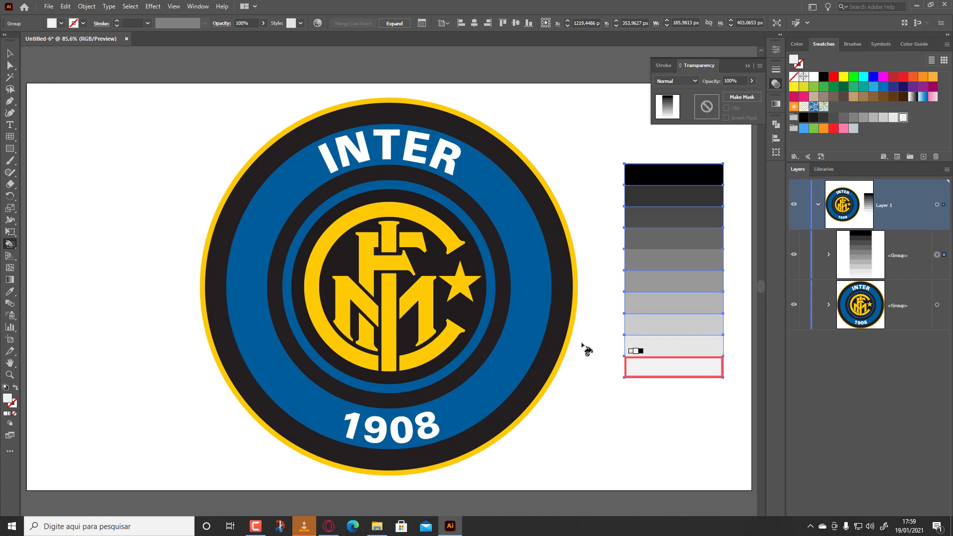
# - Move the grey-striped grid onto the crest, widen it on both sides to about 436 px, and position it just below the INTER lettering
pyautogui.click(10, 53)
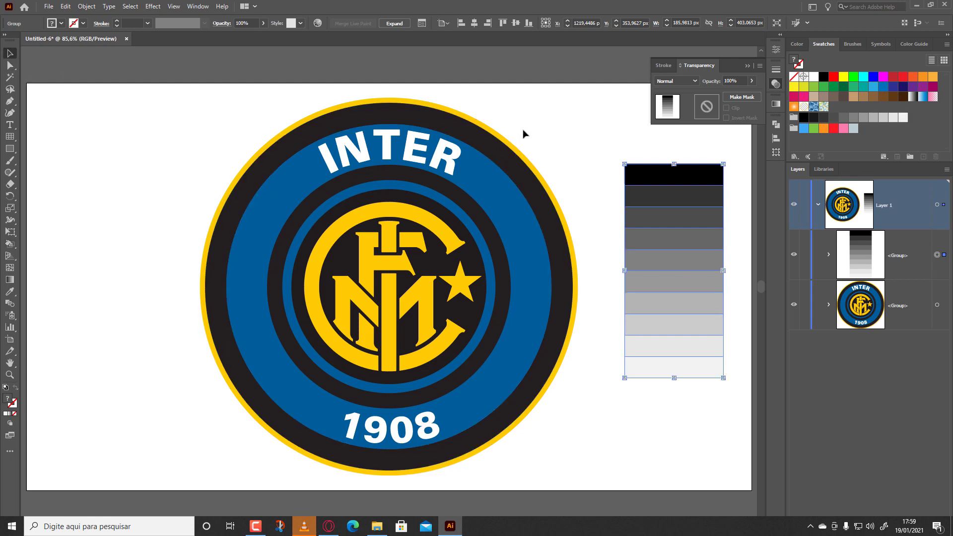
pyautogui.click(542, 144)
pyautogui.moveTo(658, 182); pyautogui.dragTo(387, 164)
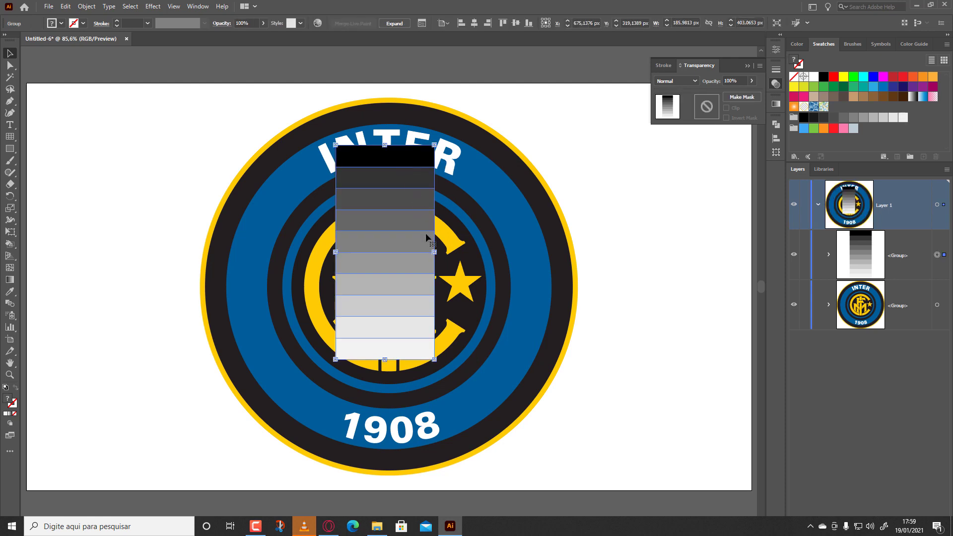
pyautogui.moveTo(435, 252); pyautogui.dragTo(502, 250)
pyautogui.moveTo(334, 251); pyautogui.dragTo(332, 249)
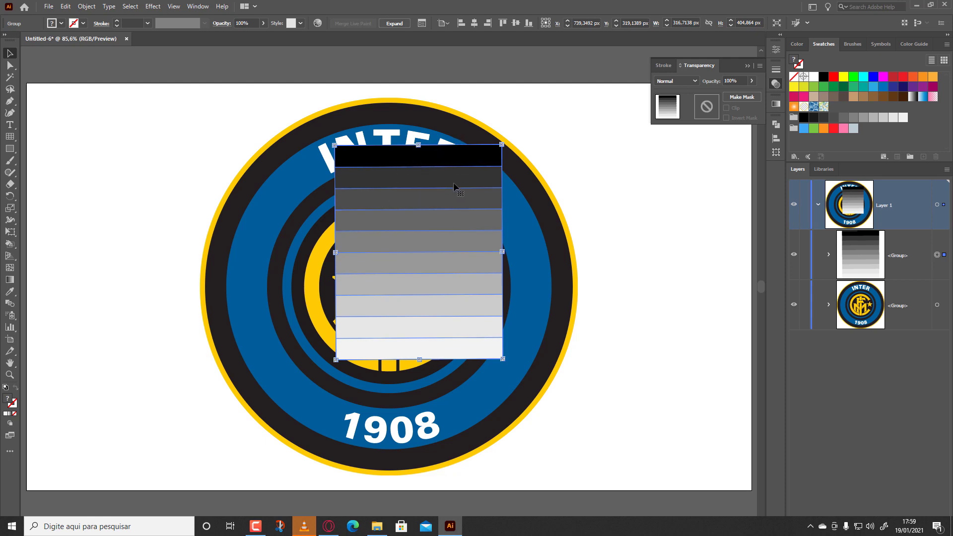
pyautogui.moveTo(335, 252); pyautogui.dragTo(272, 253)
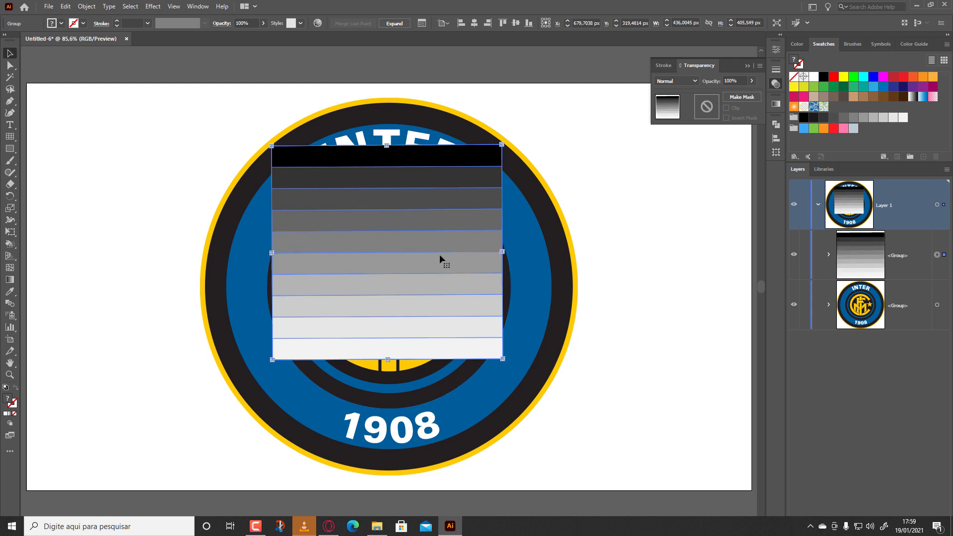
pyautogui.moveTo(440, 254); pyautogui.dragTo(443, 278)
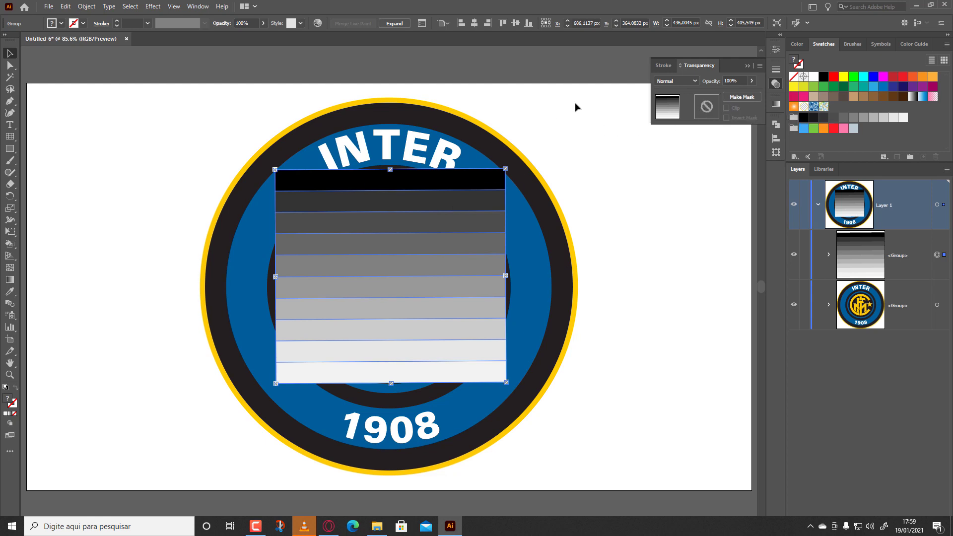
# - Stretch the grey-striped grid upward and downward to about 542 px tall so it overlaps the INTER and 1908 lettering
pyautogui.moveTo(574, 102); pyautogui.dragTo(148, 442)
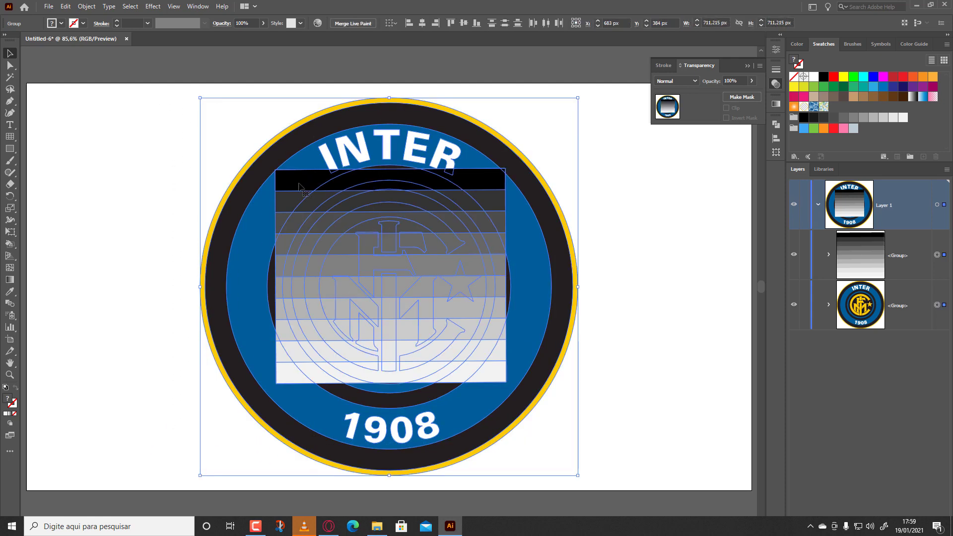
pyautogui.click(238, 128)
pyautogui.click(375, 178)
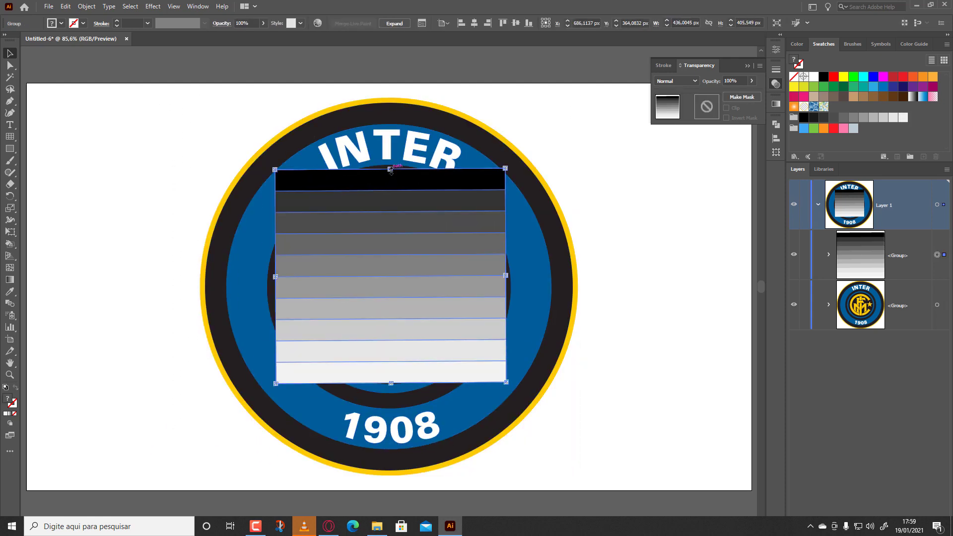
pyautogui.moveTo(390, 170); pyautogui.dragTo(391, 144)
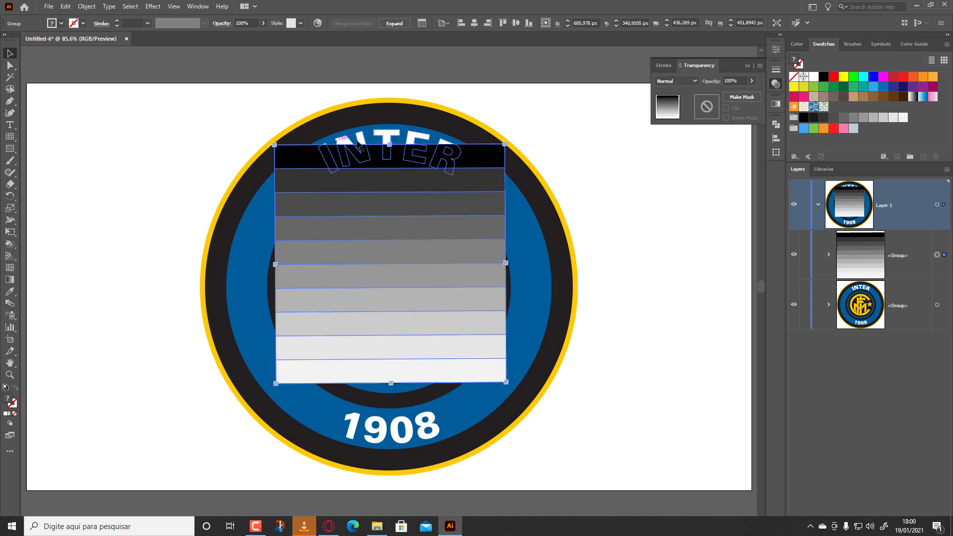
pyautogui.moveTo(391, 383); pyautogui.dragTo(398, 430)
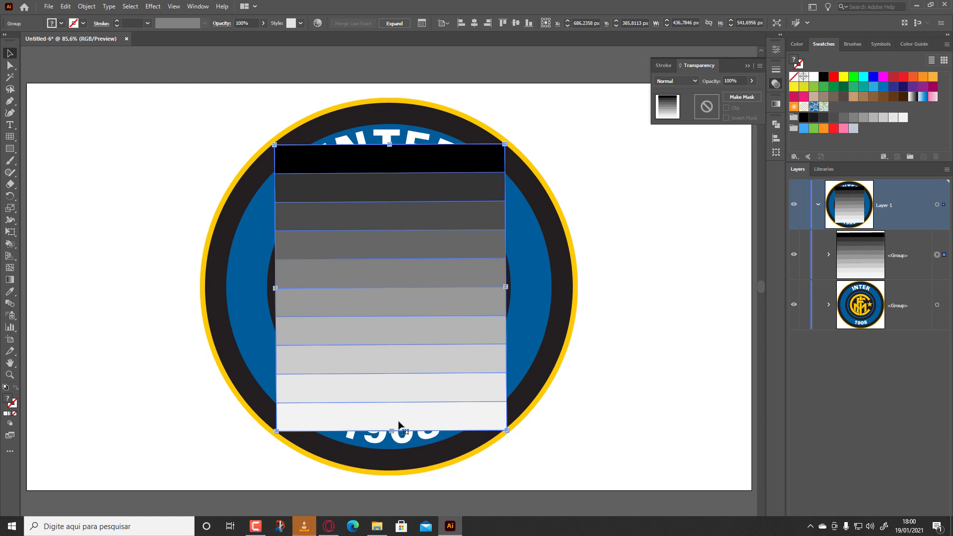
# - Make an opacity mask on the crest from the grey-striped grid and deselect the artwork
pyautogui.moveTo(545, 98); pyautogui.dragTo(471, 459)
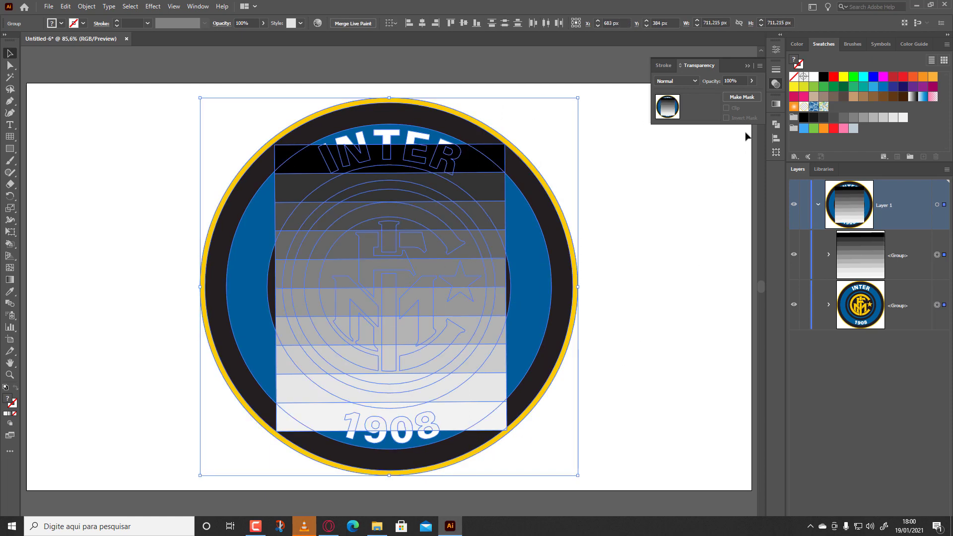
pyautogui.click(743, 99)
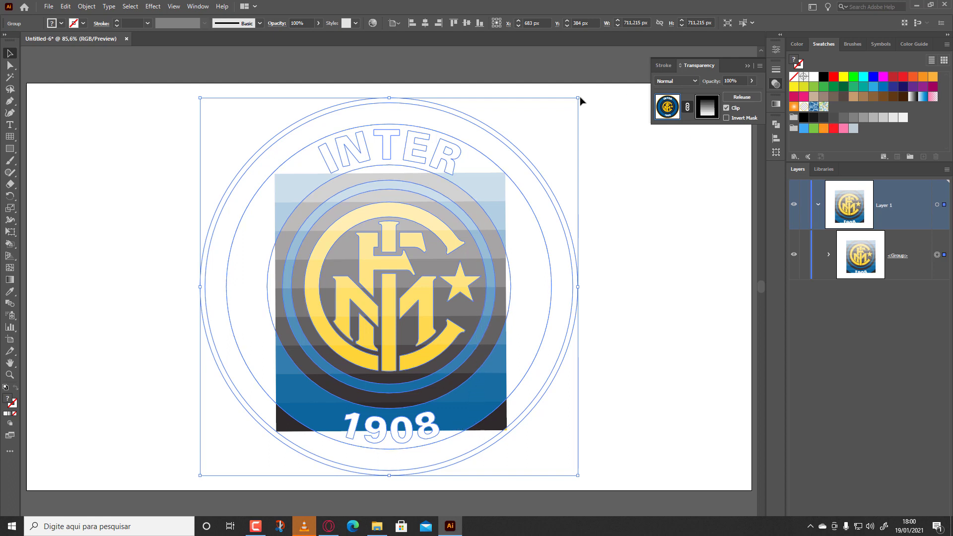
pyautogui.click(633, 303)
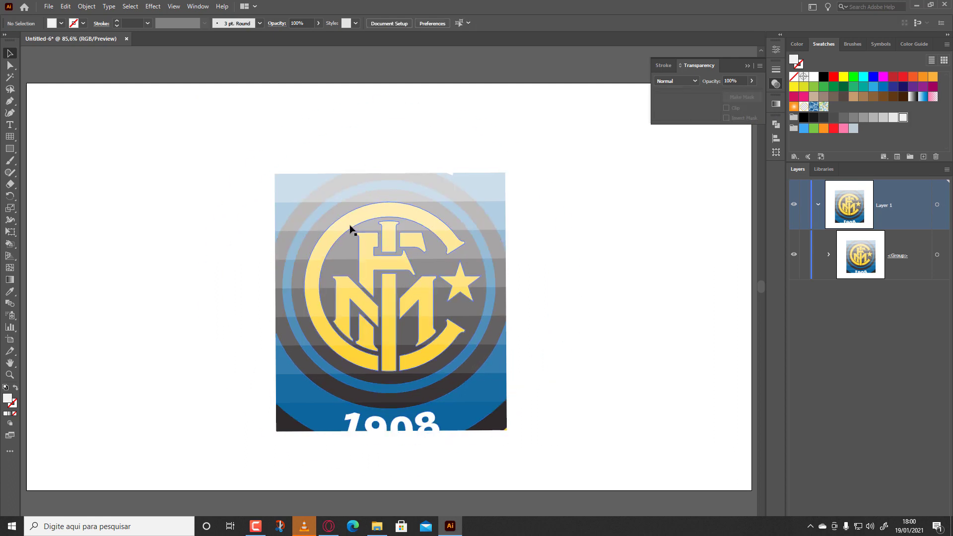
# - Delete the masked crest from the artboard and collapse the transparency settings
pyautogui.click(305, 214)
pyautogui.press('Delete')
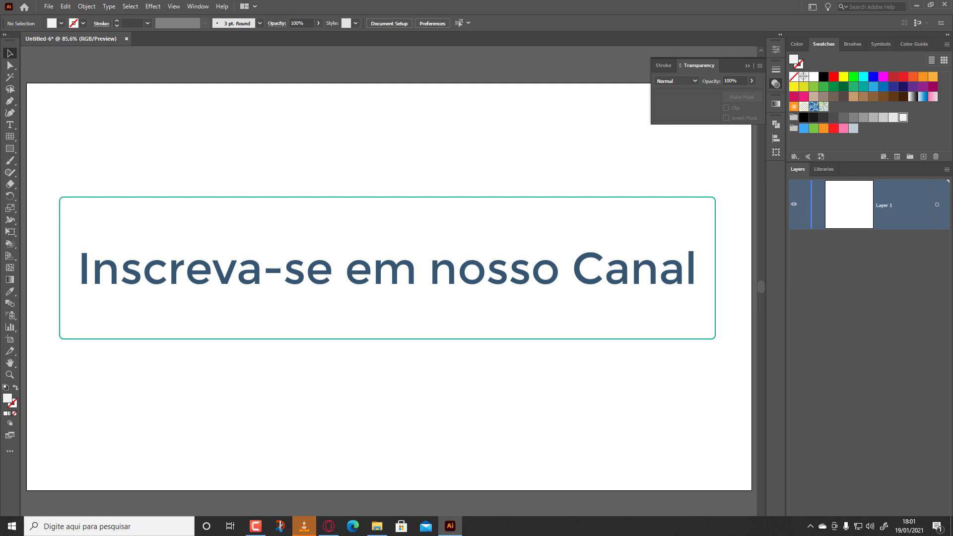
pyautogui.click(776, 82)
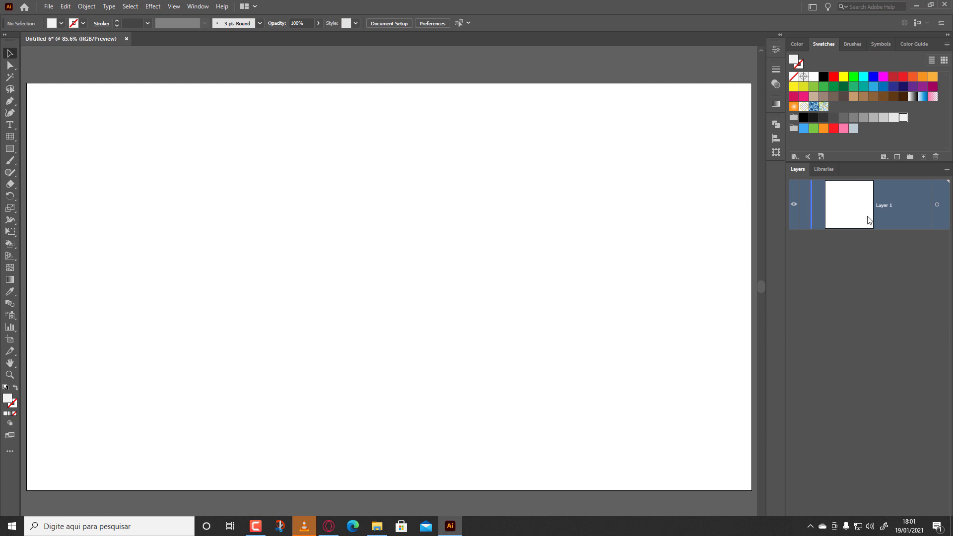
# - Start placing an image file and browse to the Texture folder inside Imagens
pyautogui.click(49, 7)
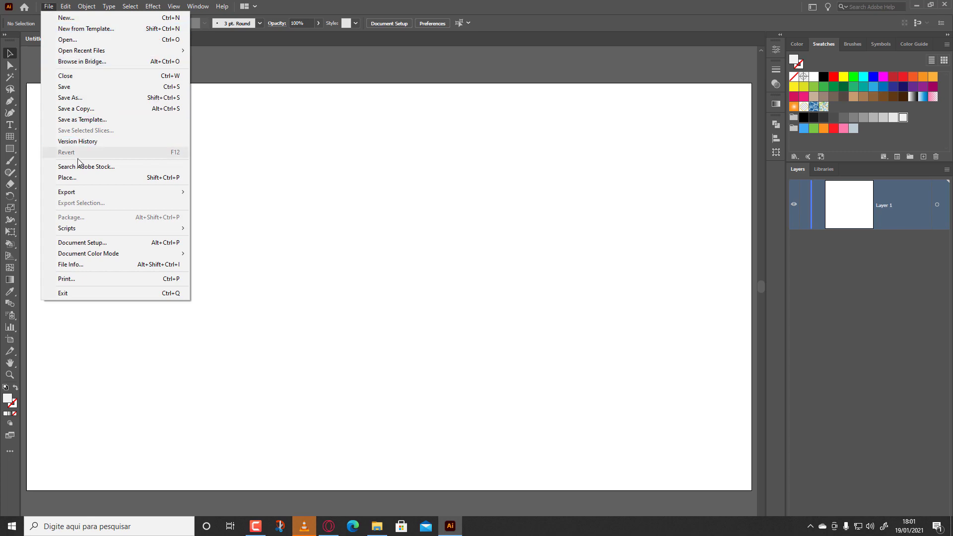
pyautogui.click(78, 177)
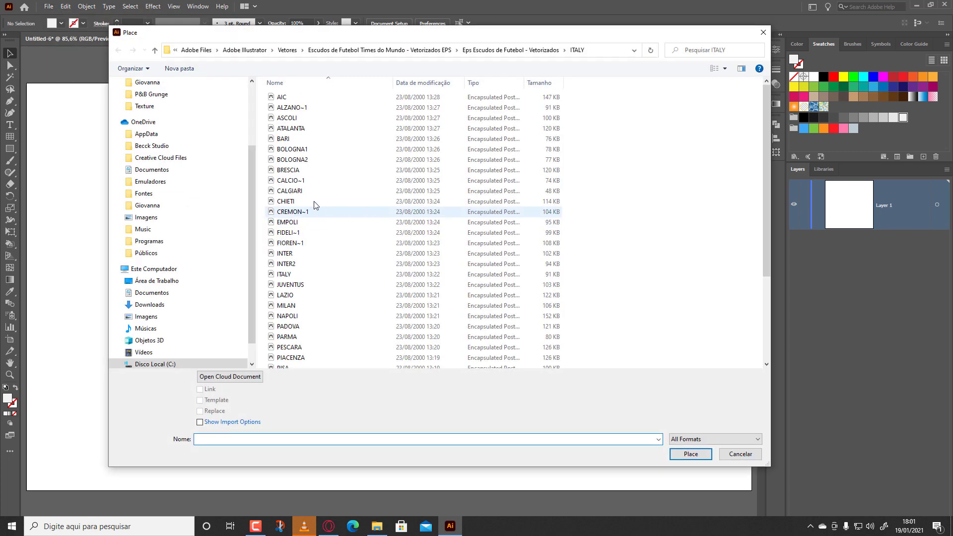
pyautogui.moveTo(251, 181); pyautogui.dragTo(250, 129)
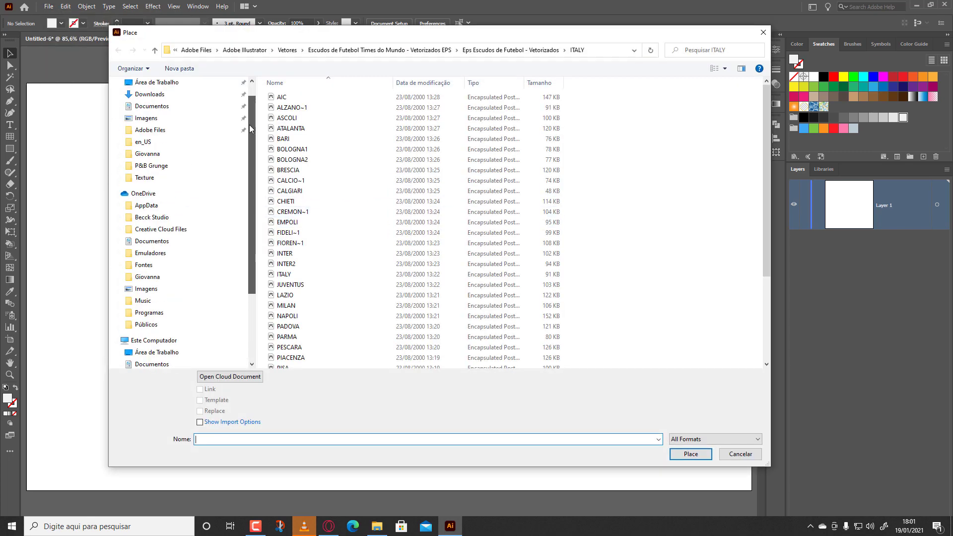
pyautogui.click(159, 130)
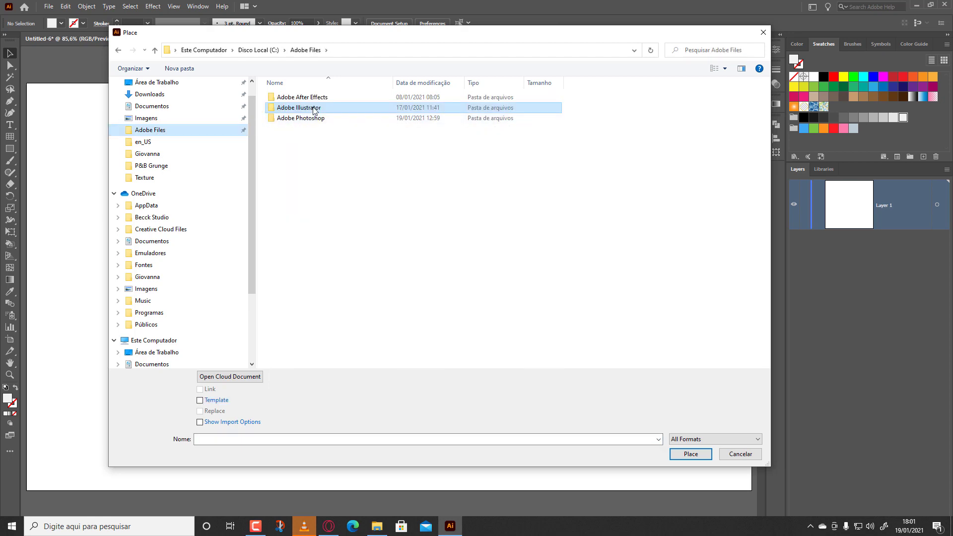
pyautogui.doubleClick(314, 108)
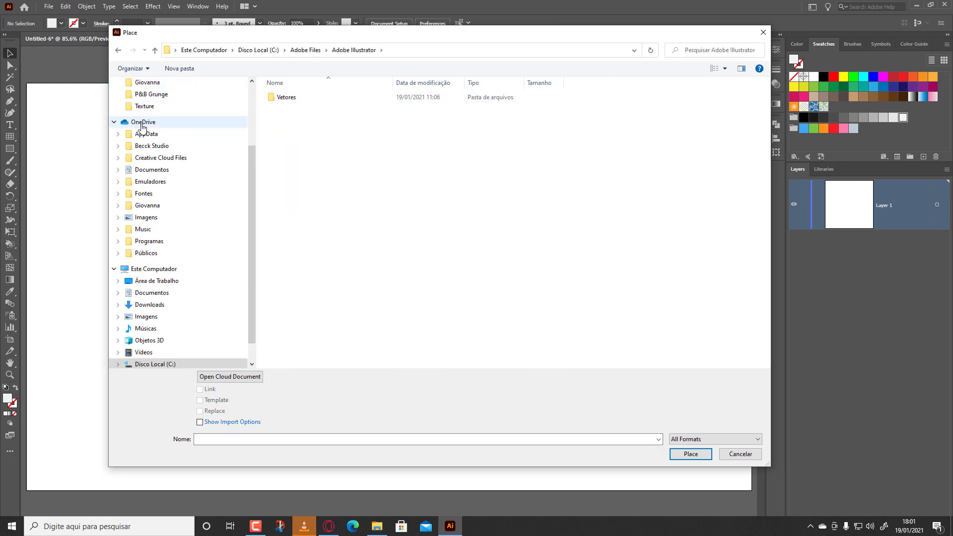
pyautogui.click(158, 95)
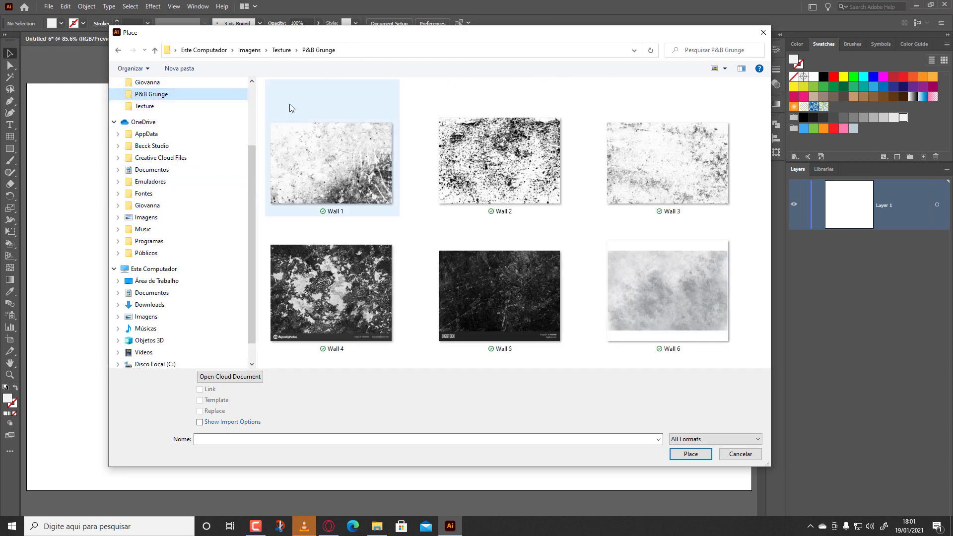
pyautogui.click(281, 50)
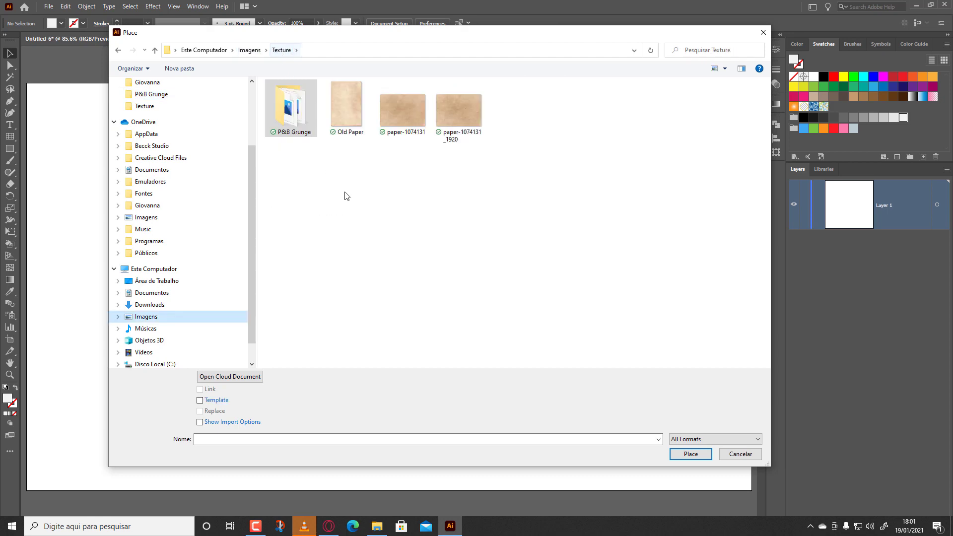
# - Place the paper-1074131 image from the artboard's upper-left corner and stretch it to fill the 1366 × 768 px artboard
pyautogui.click(413, 116)
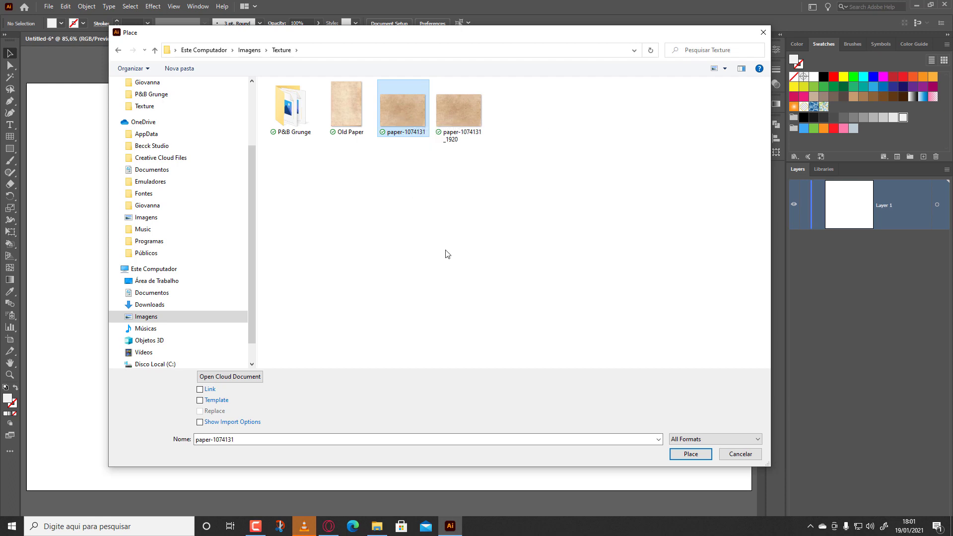
pyautogui.doubleClick(406, 114)
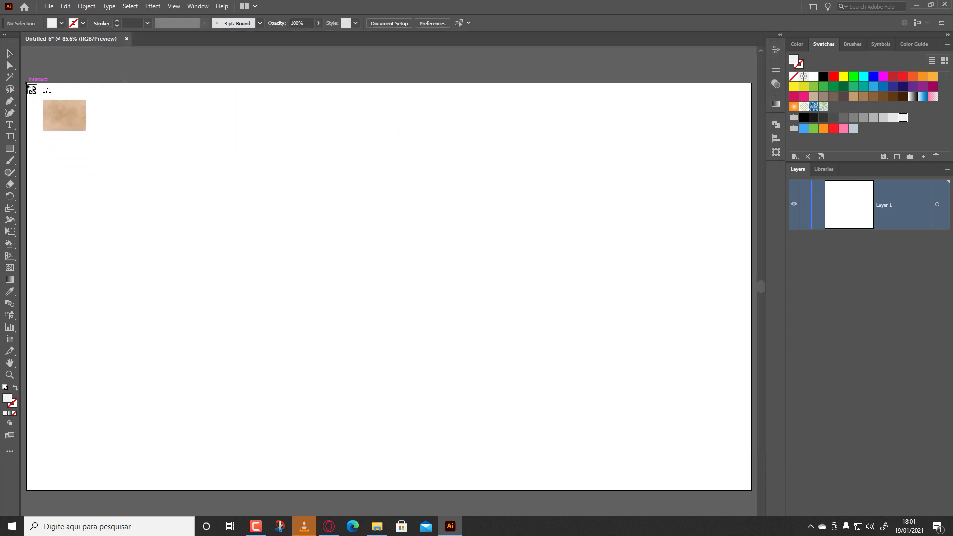
pyautogui.moveTo(27, 89); pyautogui.dragTo(628, 491)
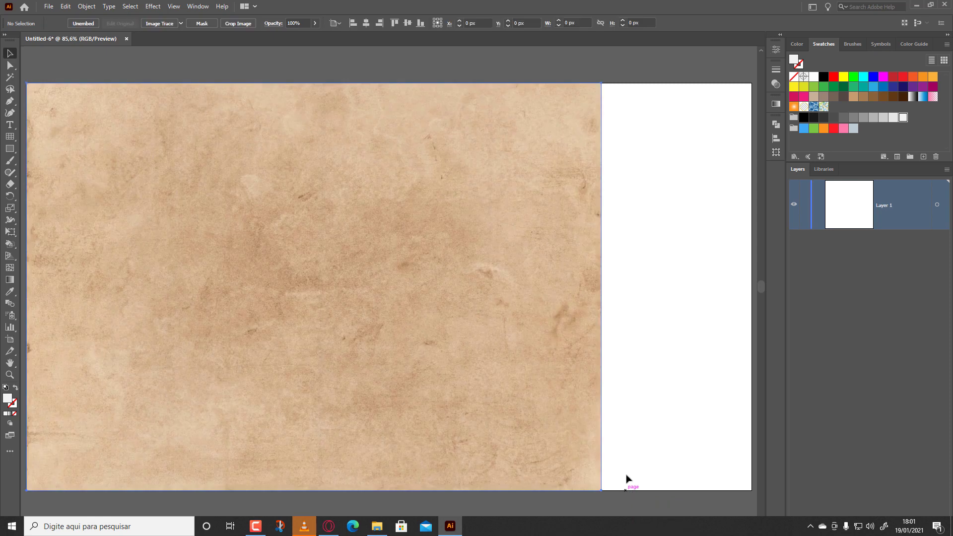
pyautogui.moveTo(603, 288); pyautogui.dragTo(752, 289)
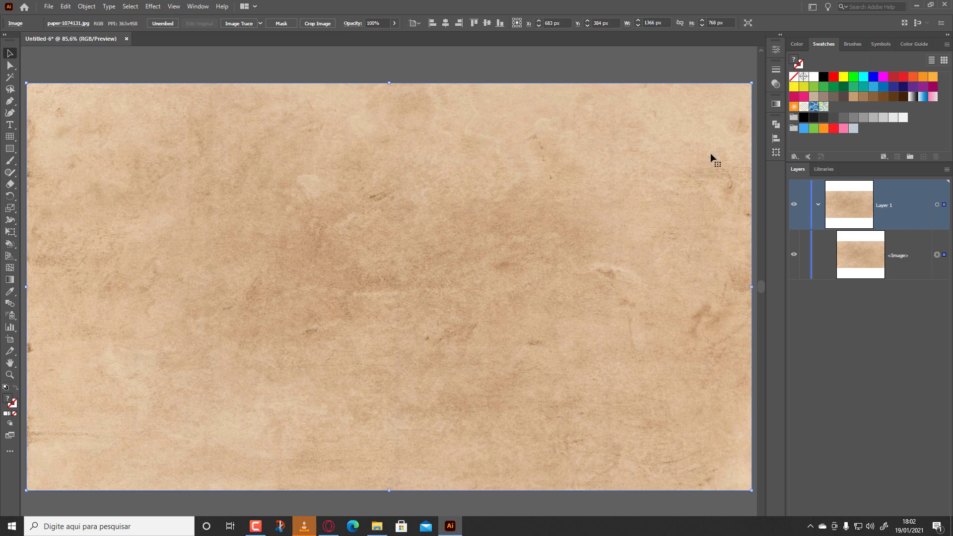
# - Create an opacity mask on the paper image and switch to editing the mask
pyautogui.click(775, 84)
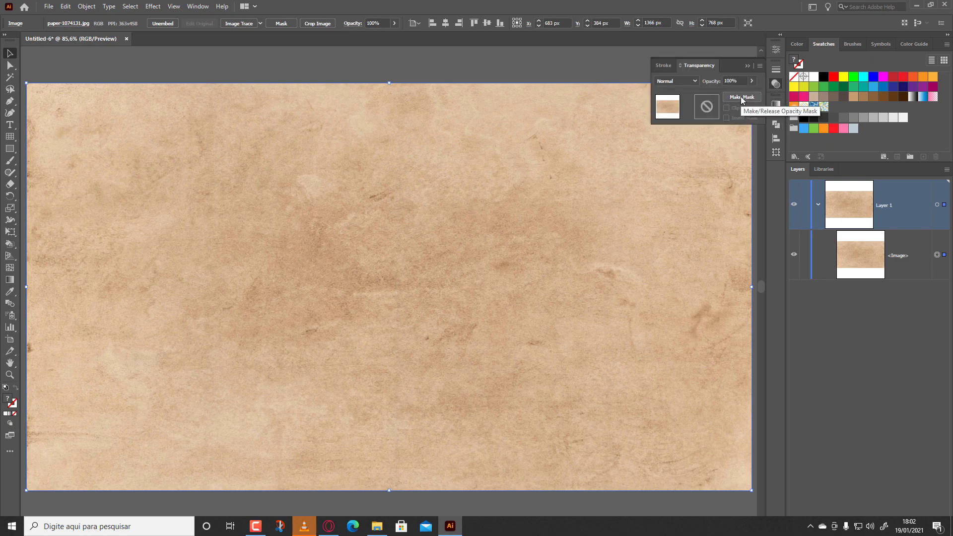
pyautogui.click(741, 97)
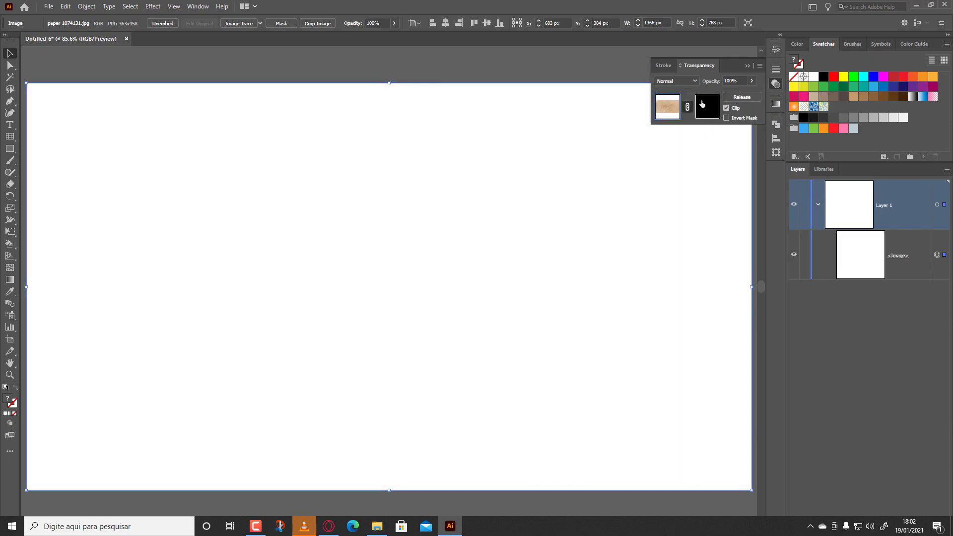
pyautogui.click(707, 108)
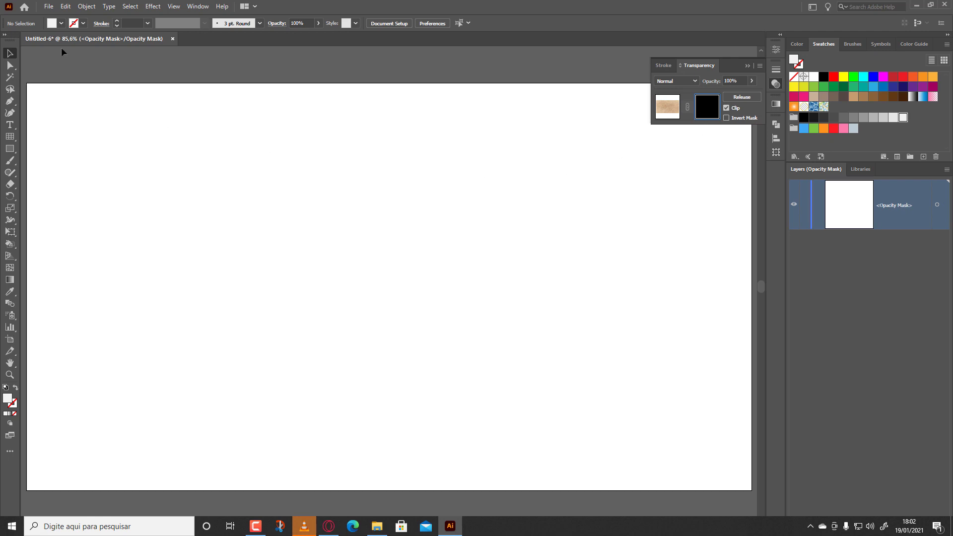
# - Place the Wall 1 texture from the P&B Grunge folder into the opacity mask and stretch it over the full 1366 × 768 px artboard
pyautogui.click(49, 7)
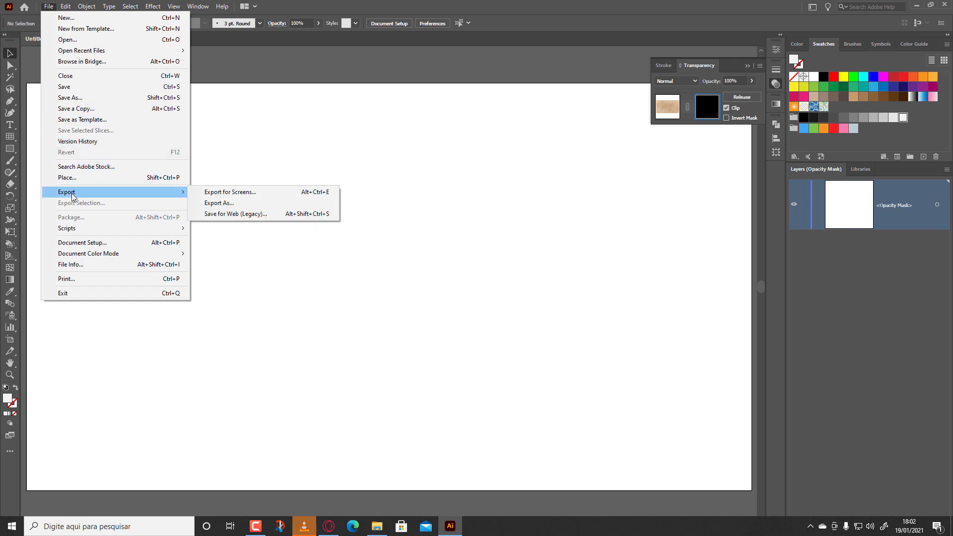
pyautogui.click(82, 178)
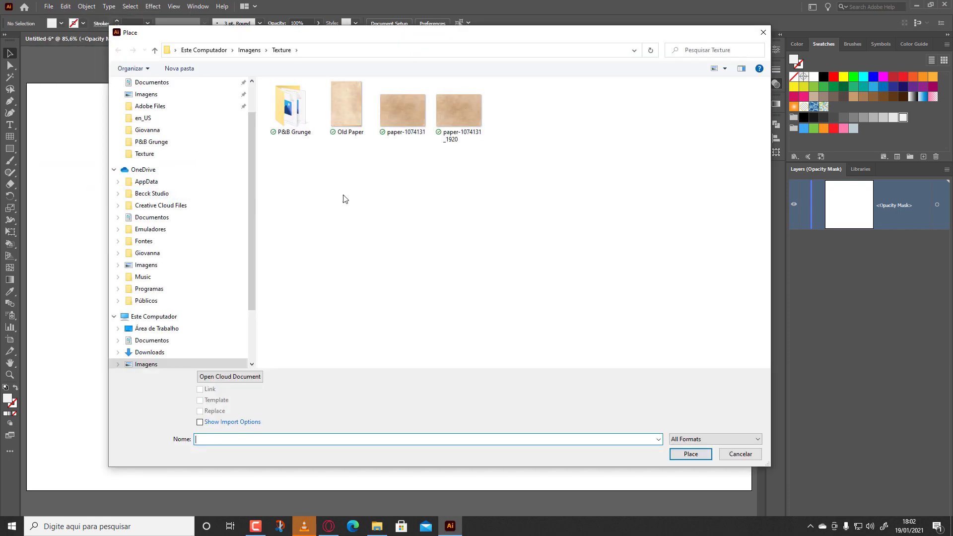
pyautogui.doubleClick(307, 128)
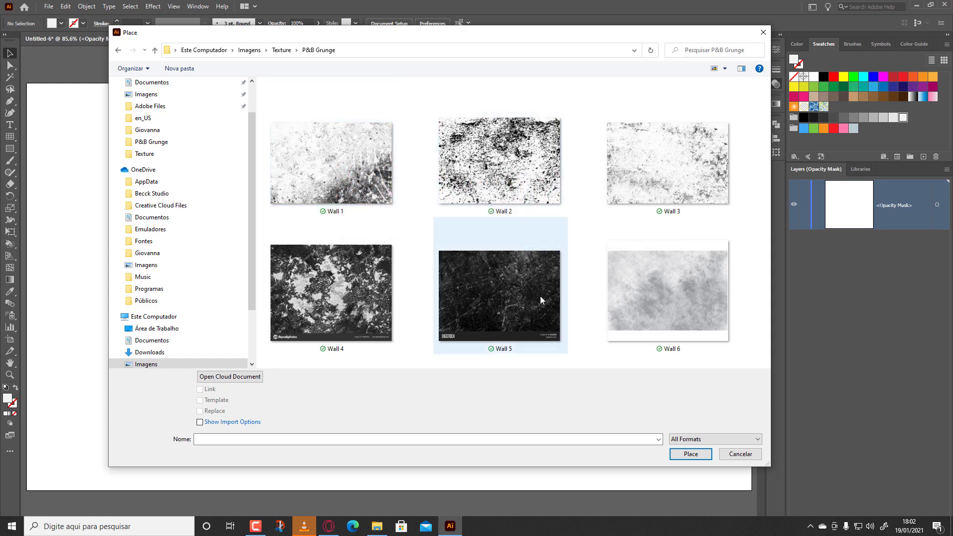
pyautogui.moveTo(540, 34); pyautogui.dragTo(497, 93)
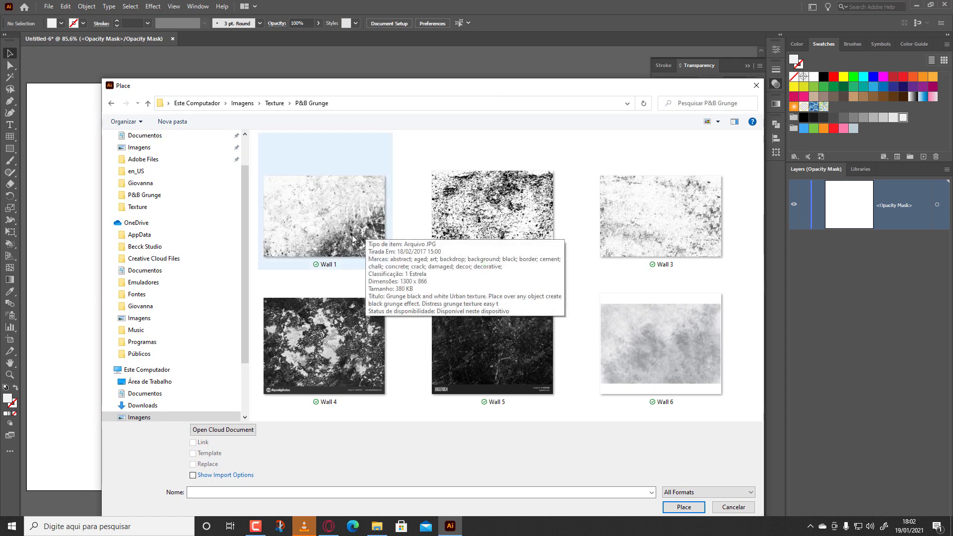
pyautogui.click(339, 230)
pyautogui.doubleClick(342, 225)
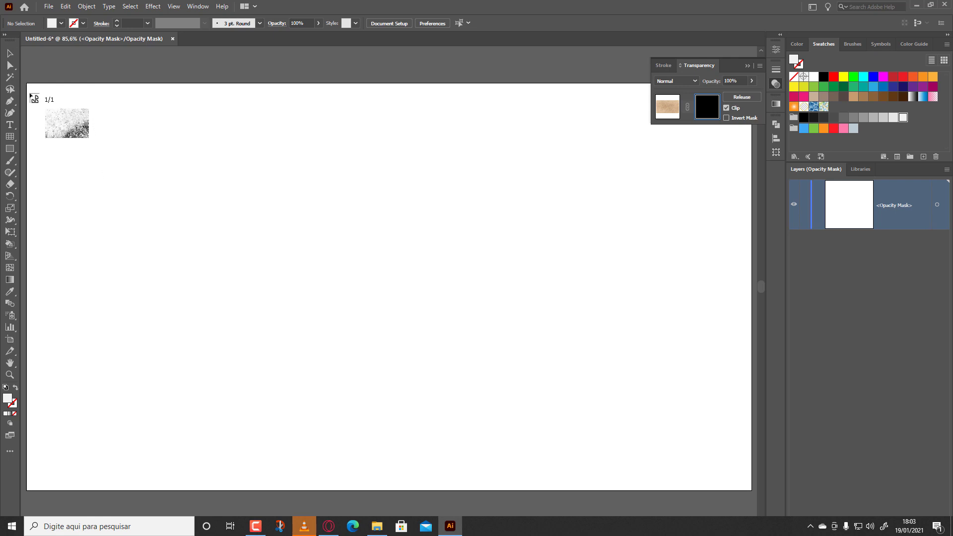
pyautogui.moveTo(41, 104); pyautogui.dragTo(671, 492)
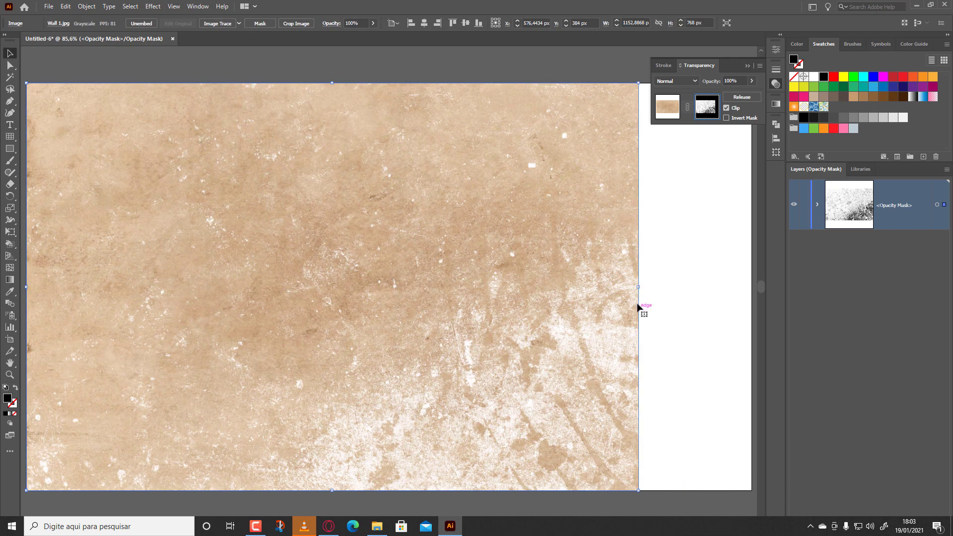
pyautogui.moveTo(638, 286); pyautogui.dragTo(751, 287)
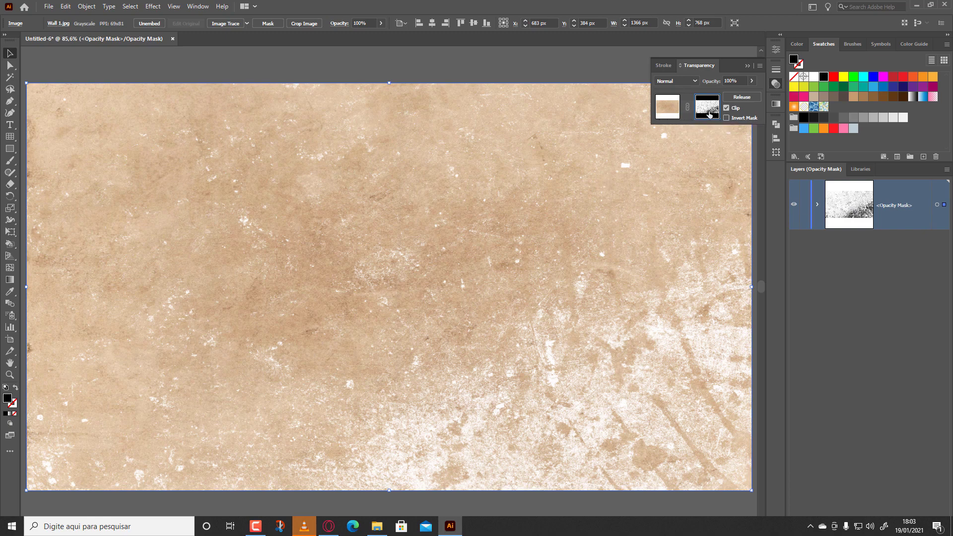
# - Switch back and forth between editing the paper image and its opacity mask, finishing on the paper image
pyautogui.click(667, 110)
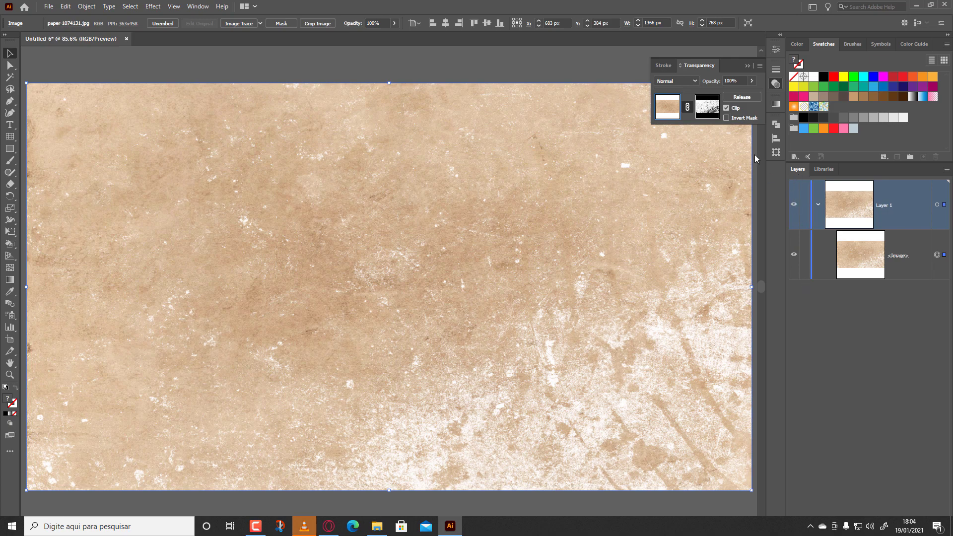
pyautogui.click(707, 105)
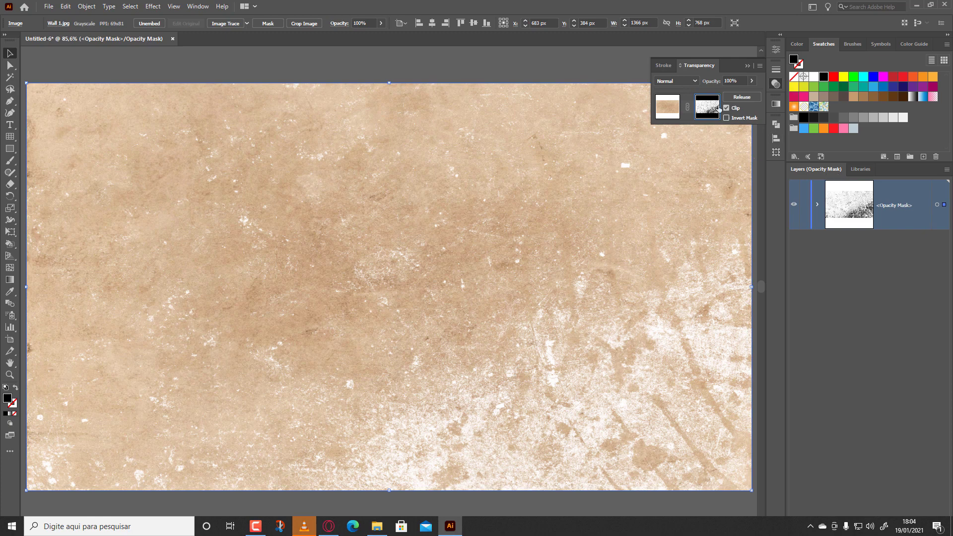
pyautogui.click(667, 108)
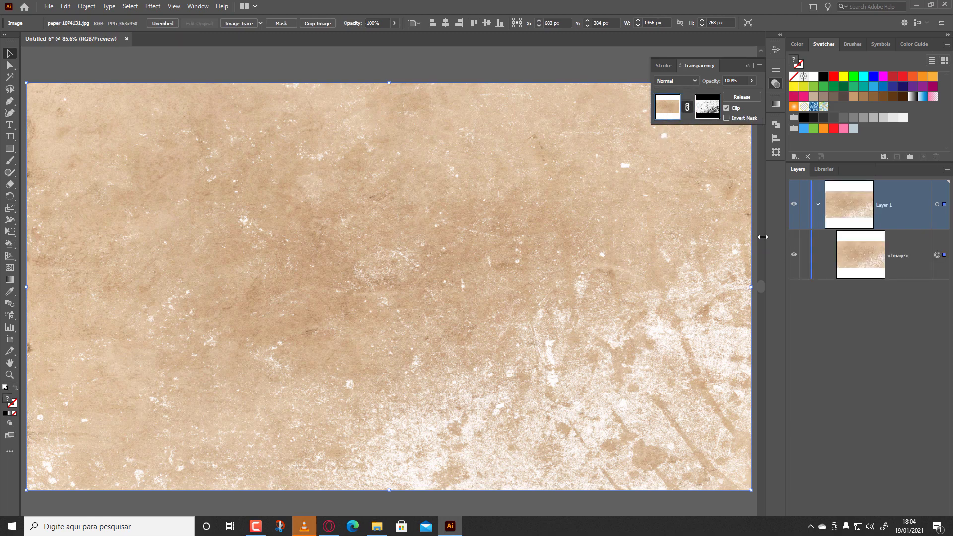
pyautogui.click(704, 116)
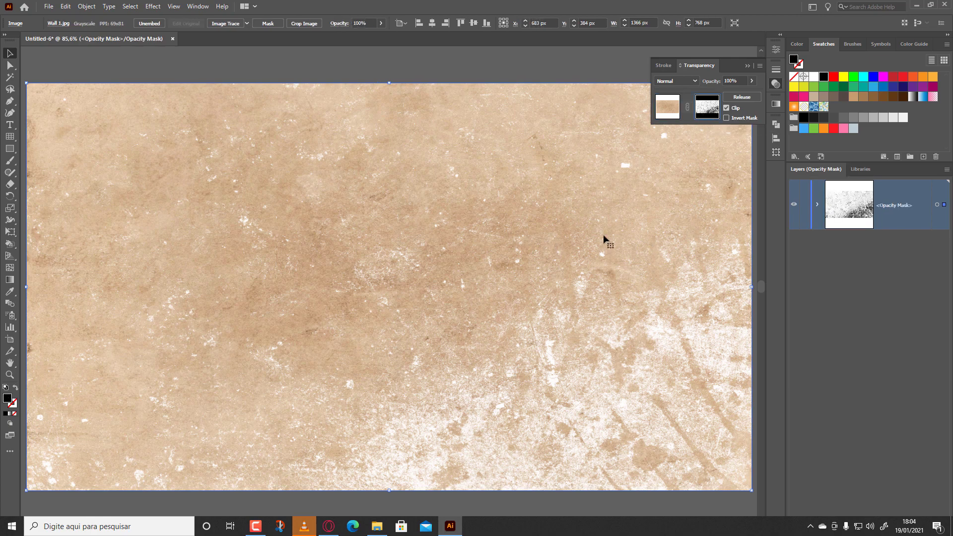
pyautogui.click(670, 109)
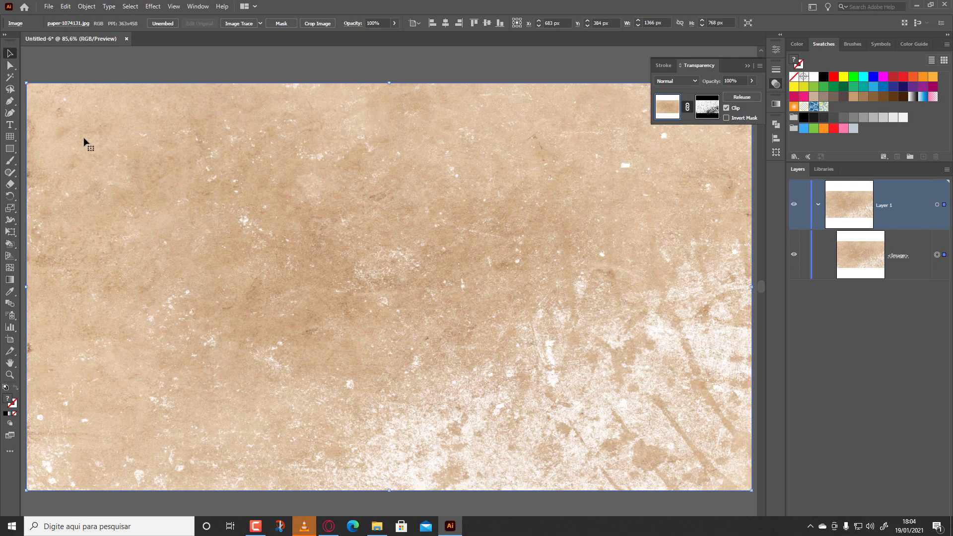
# - Draw a rectangle filled with black (000000) over the paper image and fit it to the full 1366 × 768 px artboard
pyautogui.moveTo(11, 149); pyautogui.dragTo(37, 149)
pyautogui.doubleClick(8, 400)
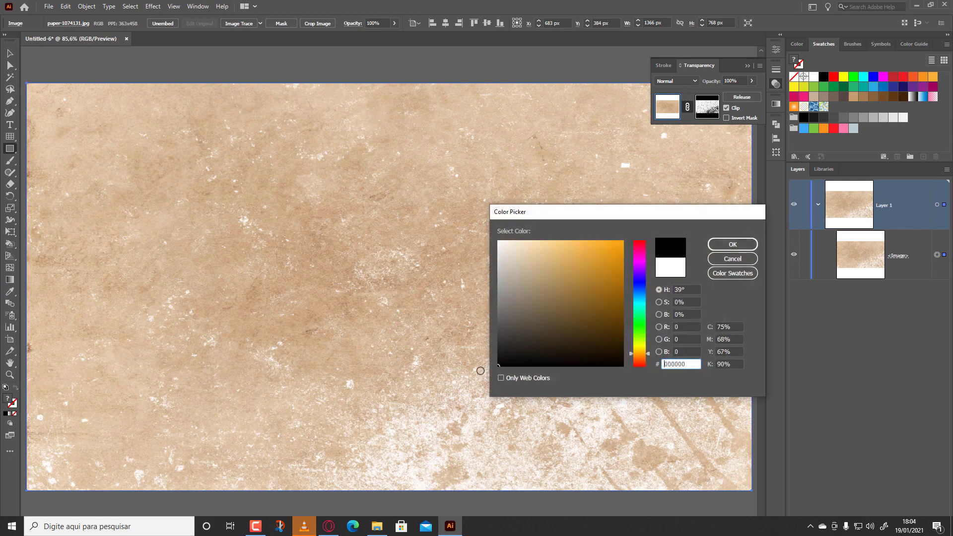
pyautogui.click(713, 245)
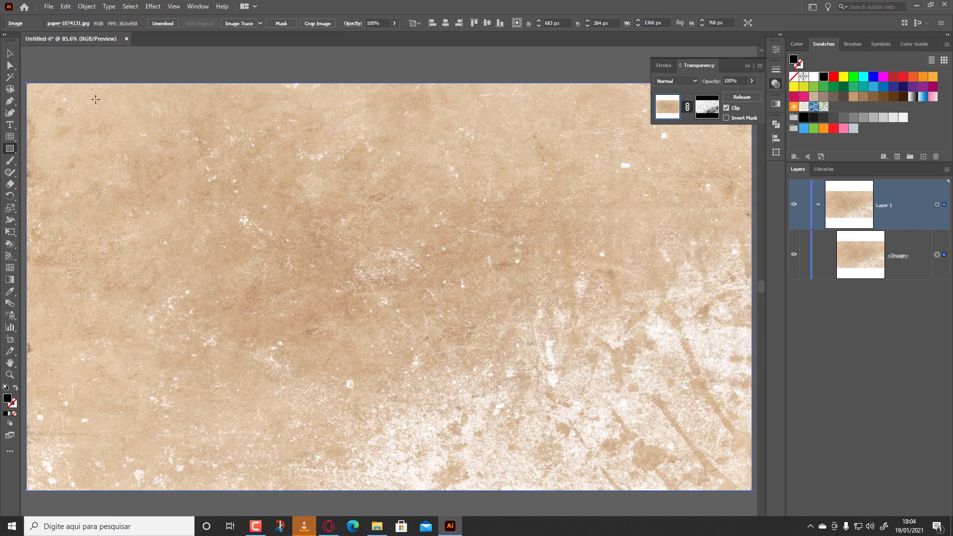
pyautogui.moveTo(27, 84); pyautogui.dragTo(750, 491)
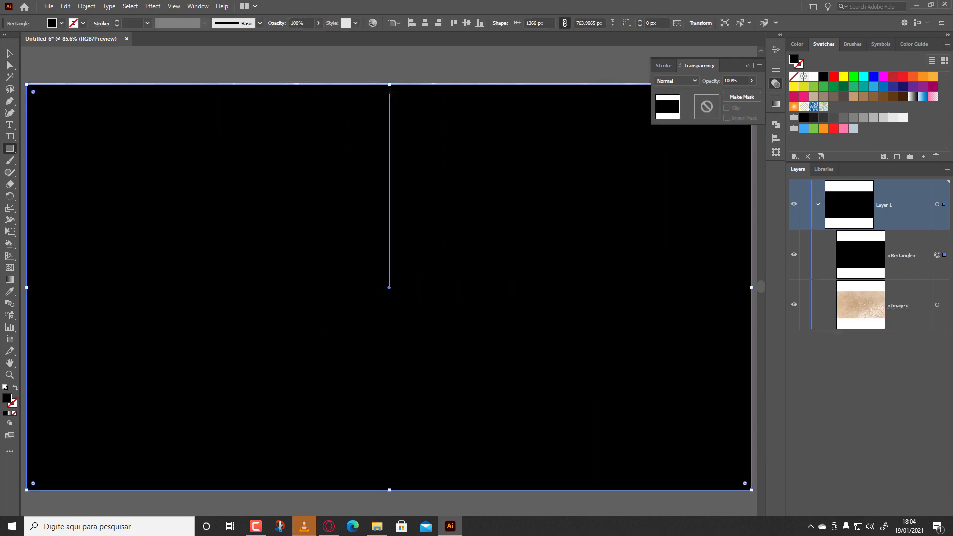
pyautogui.moveTo(389, 84); pyautogui.dragTo(389, 82)
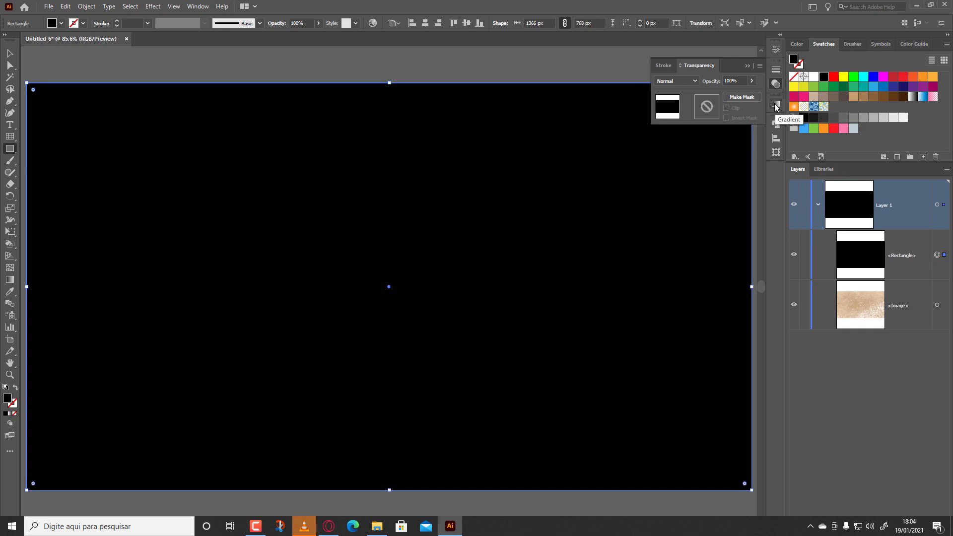
# - Fill the rectangle with a radial gradient and recolour its white centre stop with the orange-red swatch
pyautogui.click(197, 7)
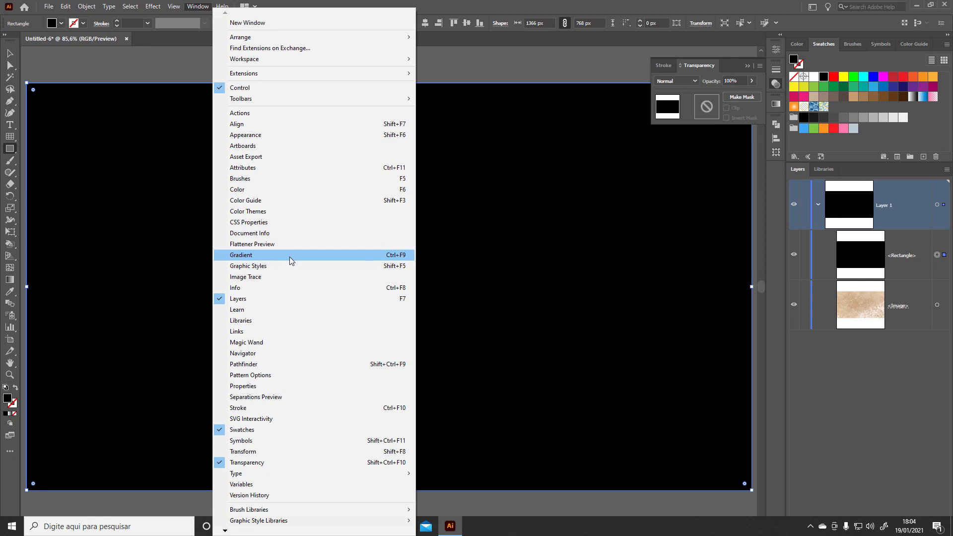
pyautogui.click(361, 259)
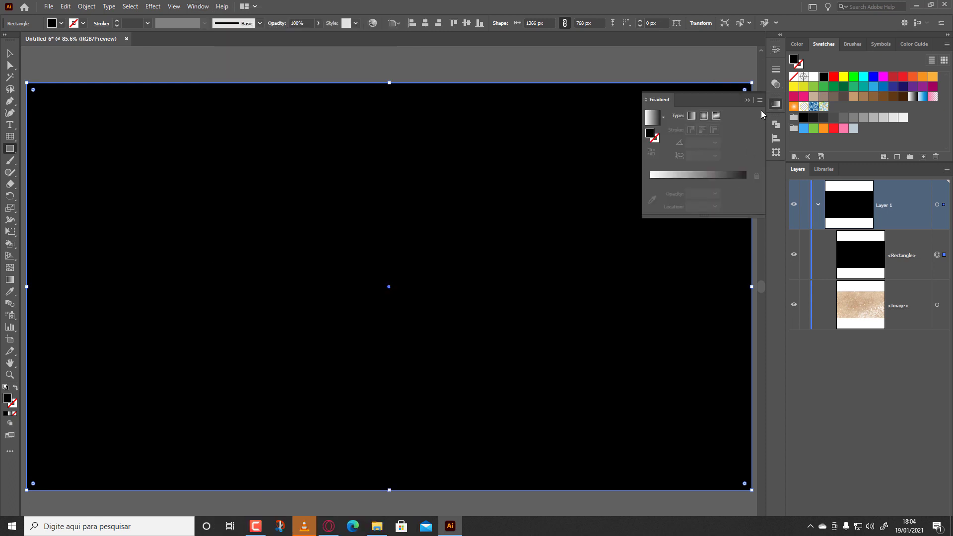
pyautogui.click(650, 119)
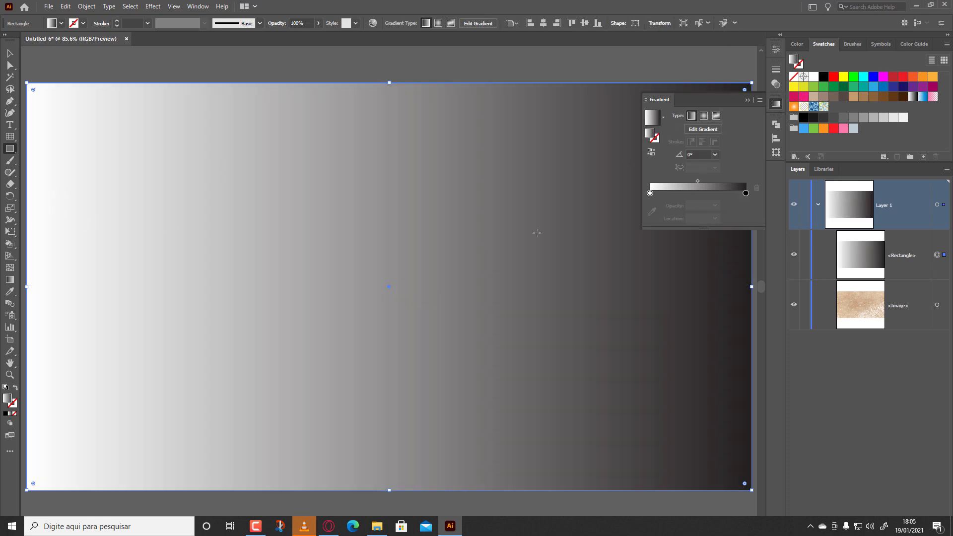
pyautogui.click(705, 117)
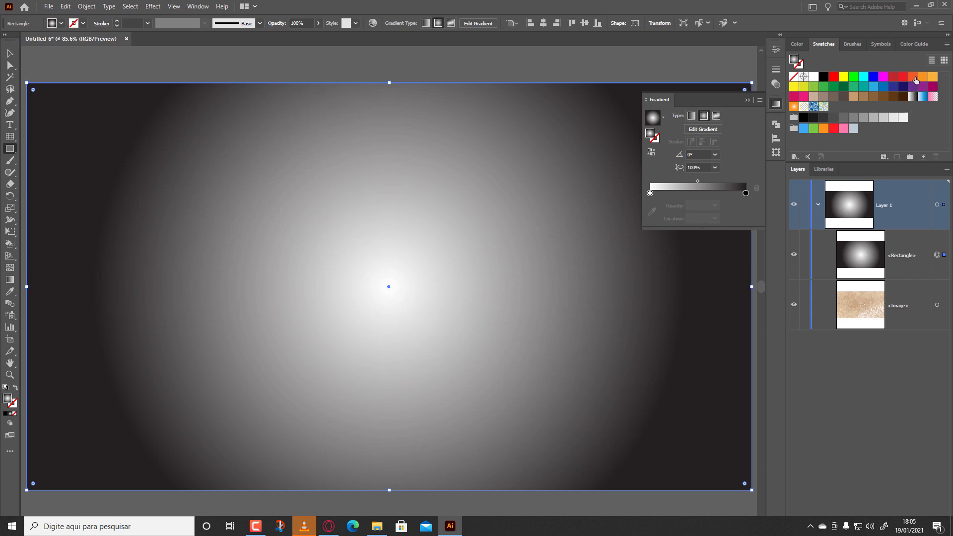
pyautogui.moveTo(914, 78); pyautogui.dragTo(665, 187)
pyautogui.moveTo(649, 195); pyautogui.dragTo(650, 194)
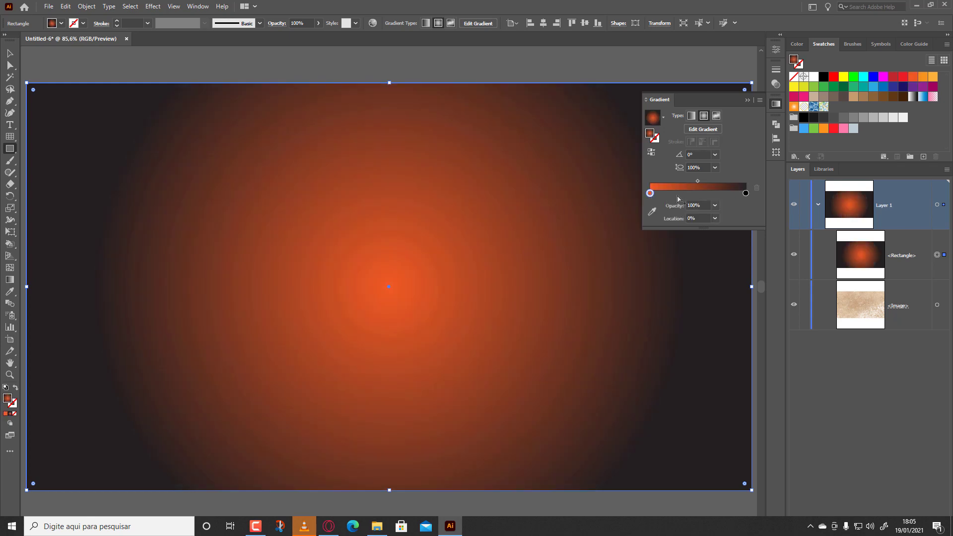
# - Move the gradient's dark stop to about 41%, then set its aspect ratio to 200% and its angle to -90°
pyautogui.moveTo(746, 193); pyautogui.dragTo(690, 194)
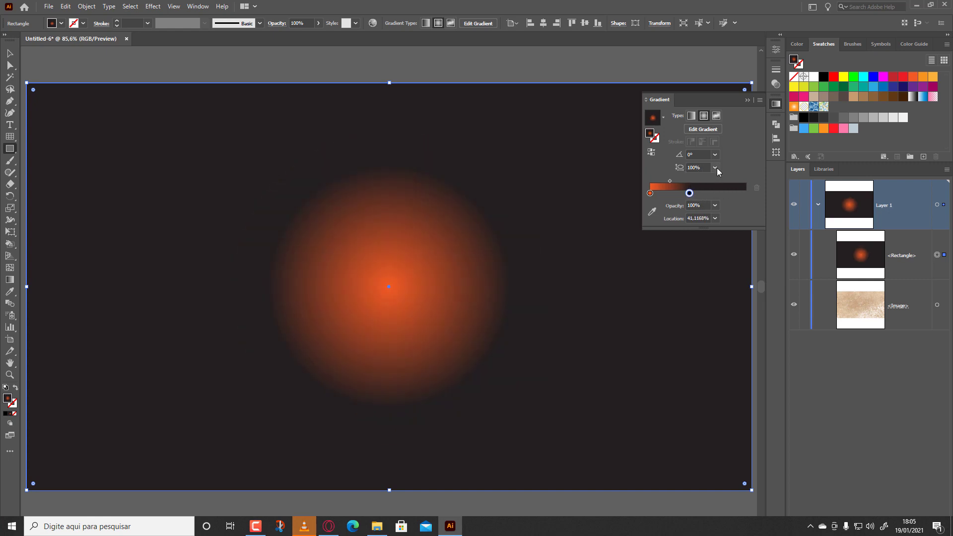
pyautogui.click(715, 168)
pyautogui.click(729, 289)
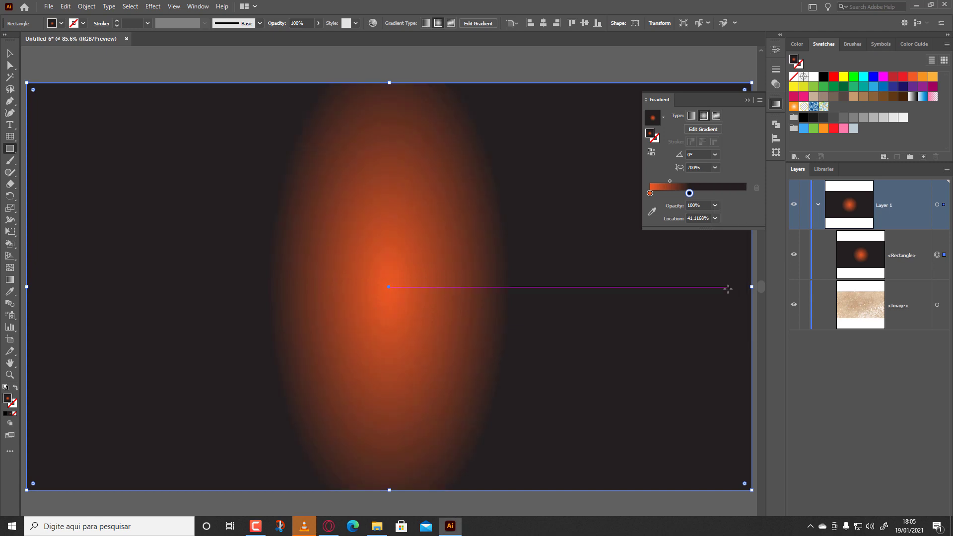
pyautogui.click(715, 154)
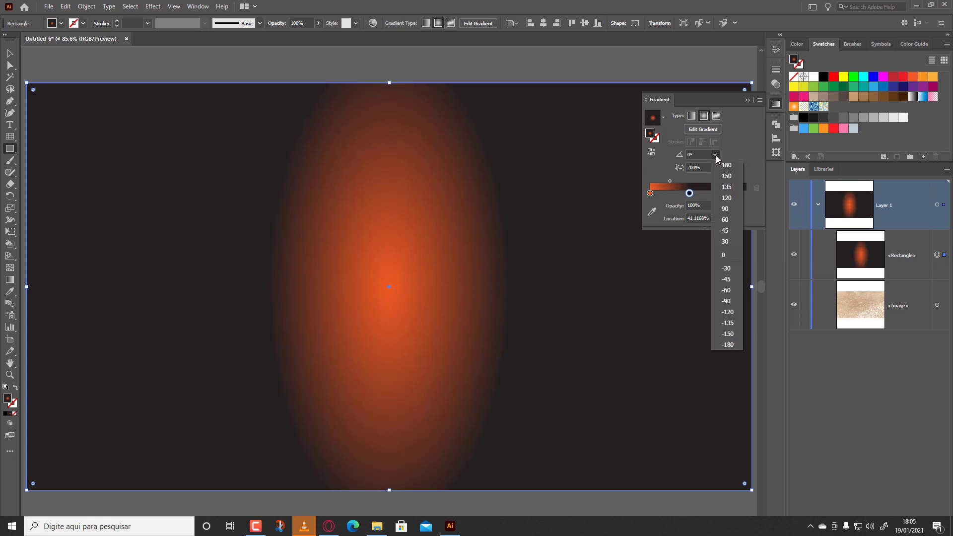
pyautogui.click(729, 301)
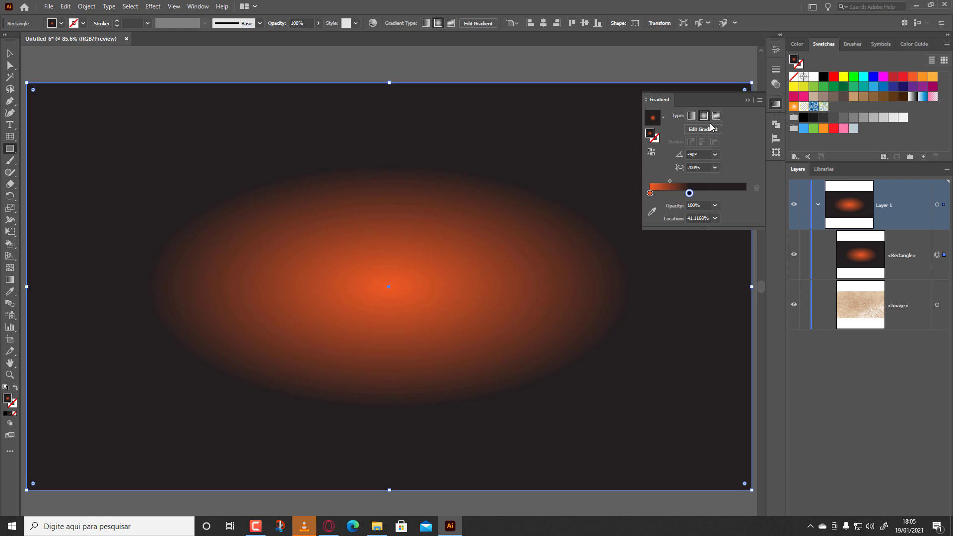
# - Try the Multiply blend mode on the gradient rectangle, then set it to Overlay
pyautogui.click(779, 86)
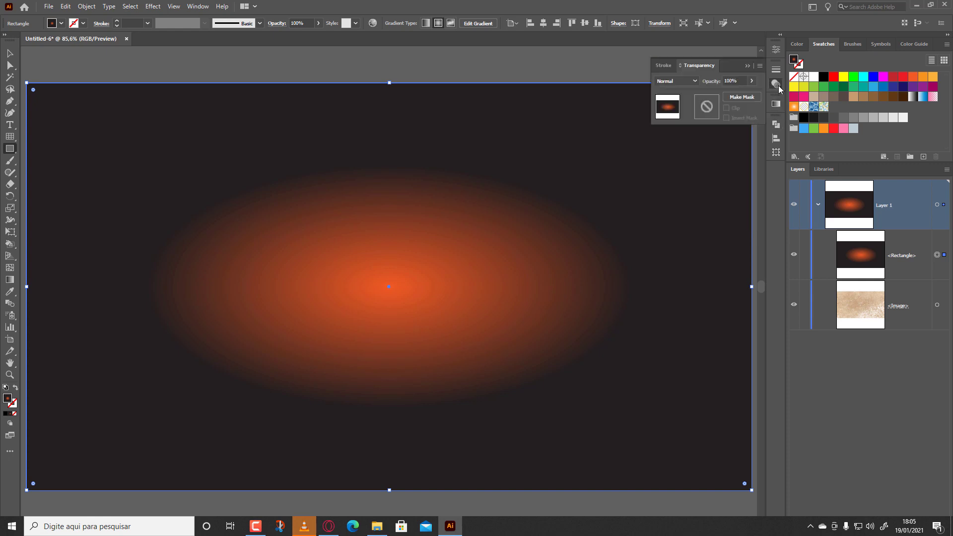
pyautogui.click(694, 81)
pyautogui.click(686, 114)
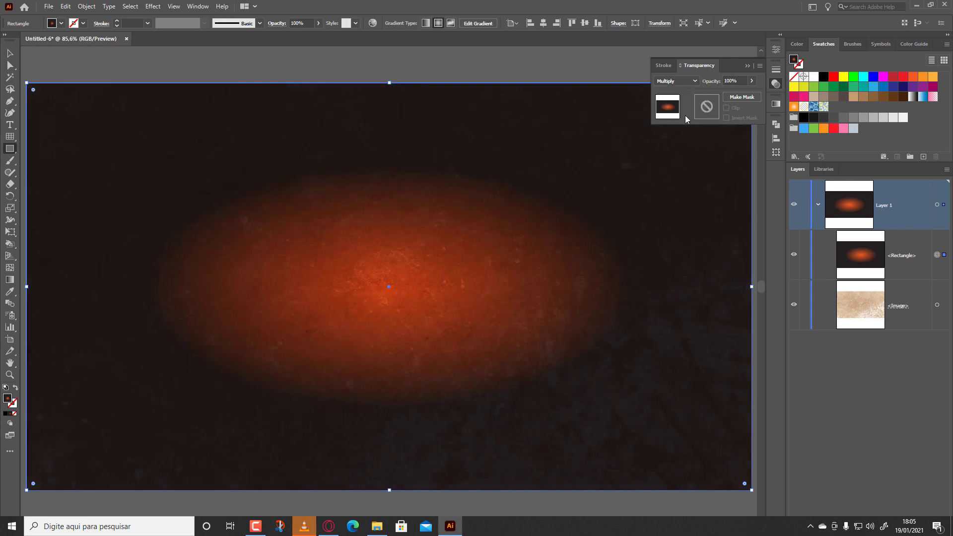
pyautogui.click(695, 82)
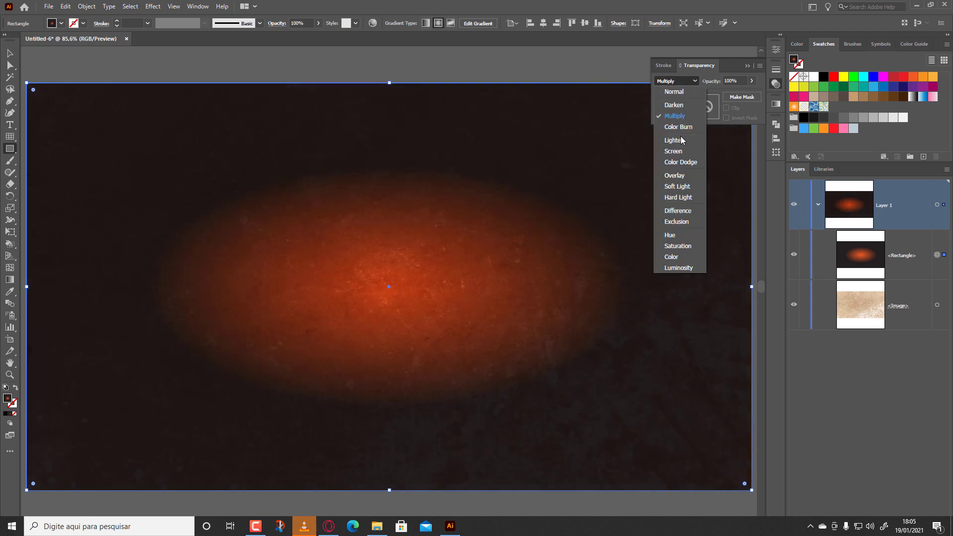
pyautogui.click(675, 176)
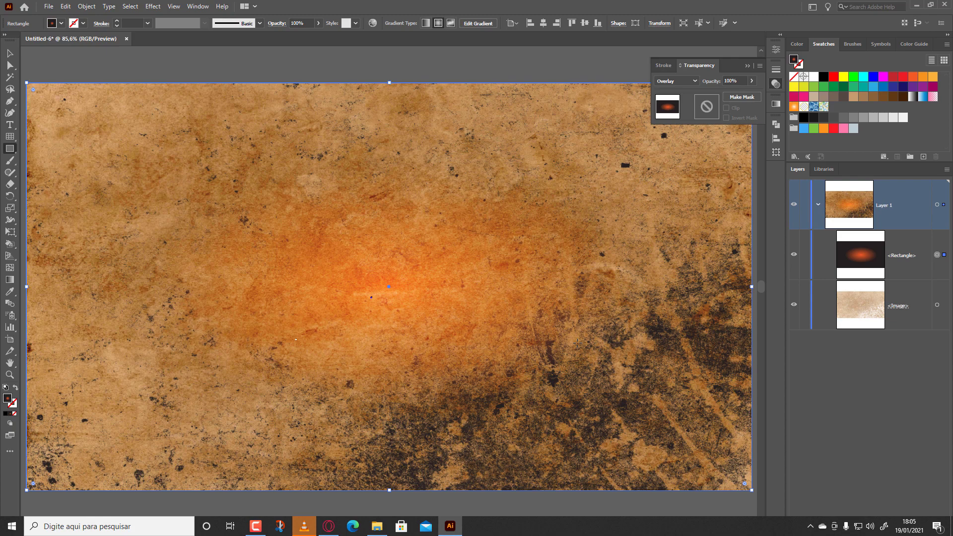
# - Collapse and lock Layer 1, then add a new empty layer above it
pyautogui.click(817, 206)
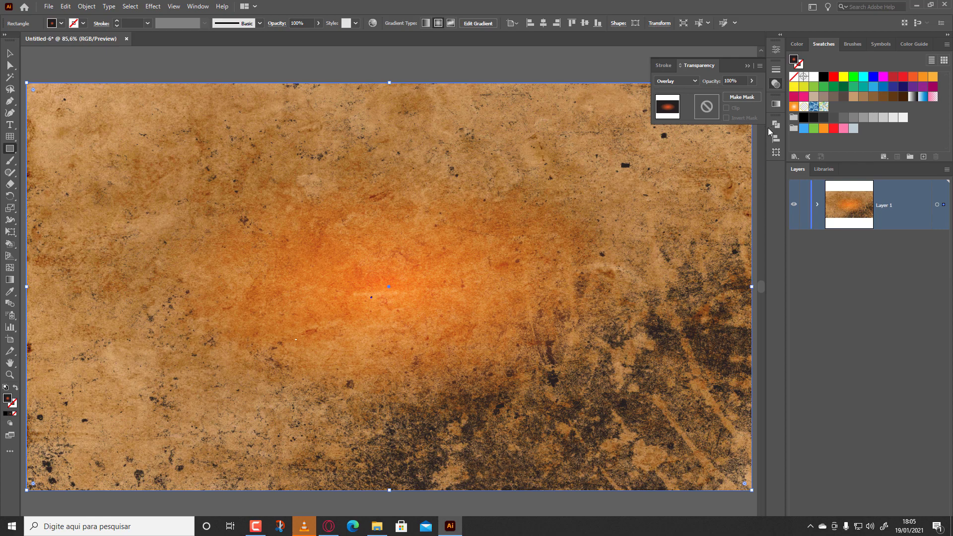
pyautogui.click(777, 84)
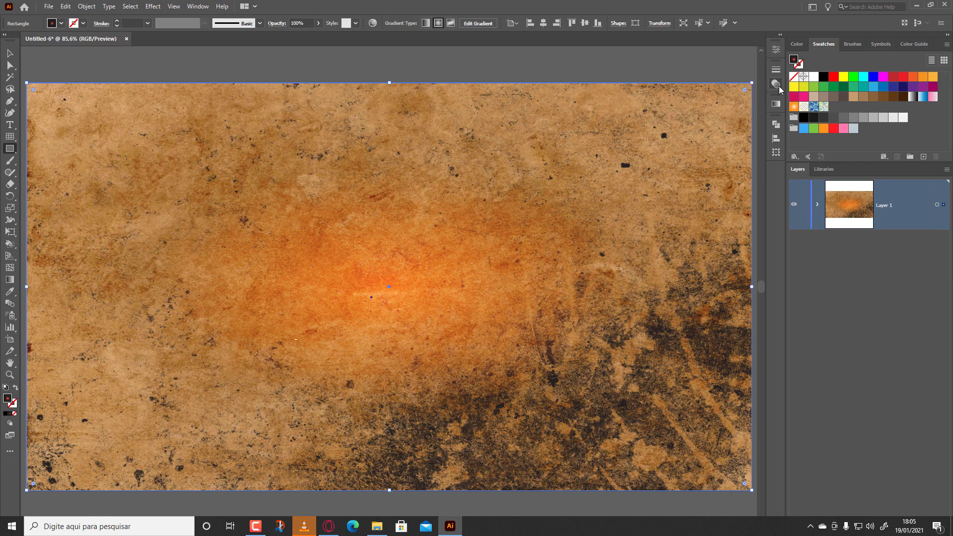
pyautogui.click(804, 205)
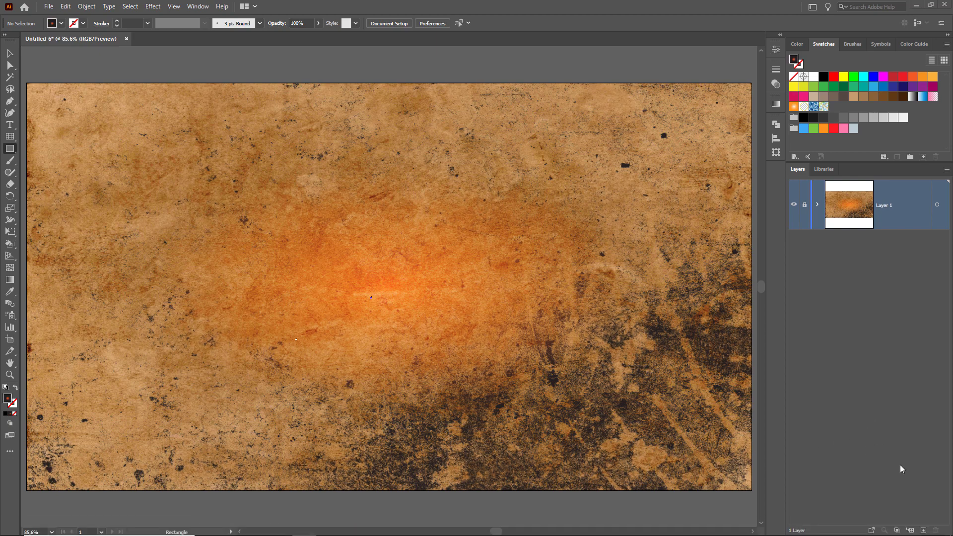
pyautogui.click(924, 530)
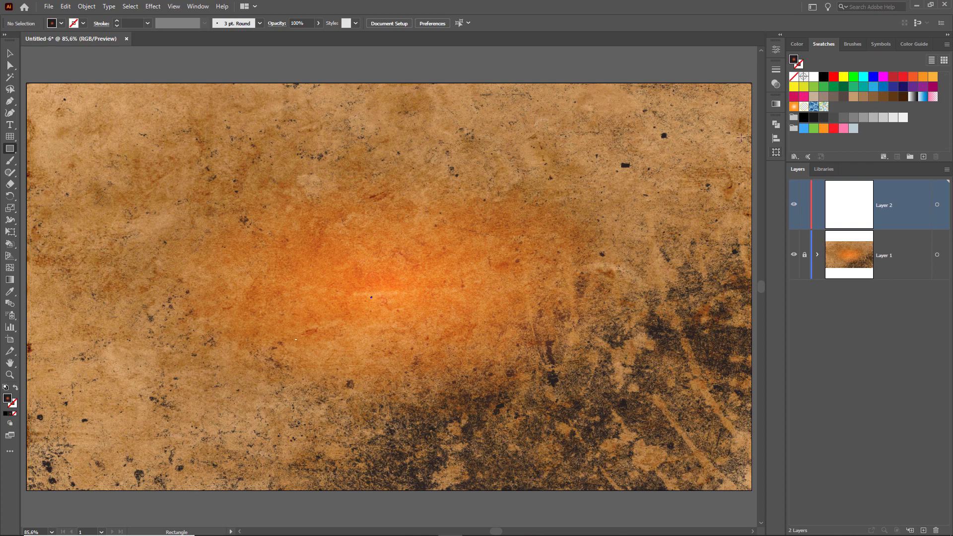
# - Place the Palmeiras crest from the BRAZIL folder of the vectorised football crests onto the upper-left part of the artboard
pyautogui.click(48, 6)
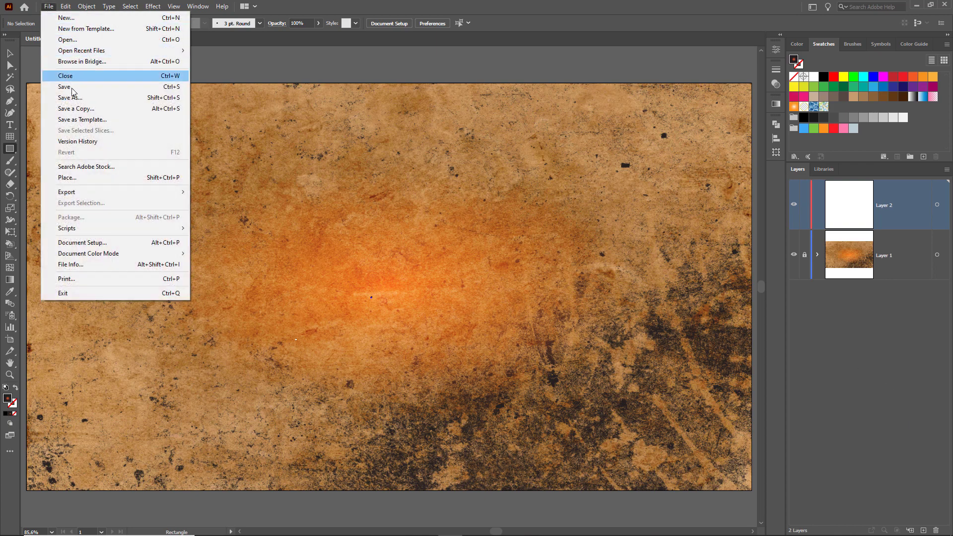
pyautogui.click(97, 184)
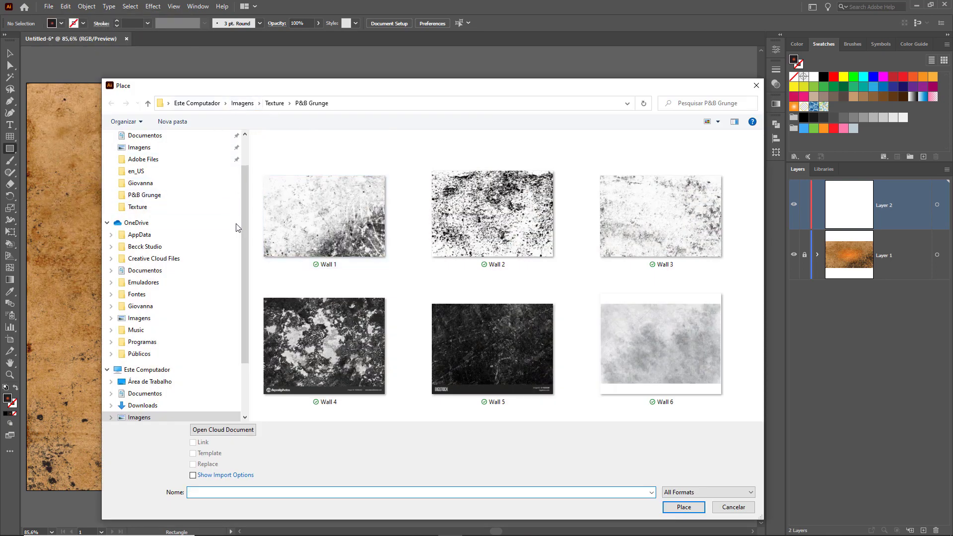
pyautogui.click(155, 159)
pyautogui.doubleClick(280, 159)
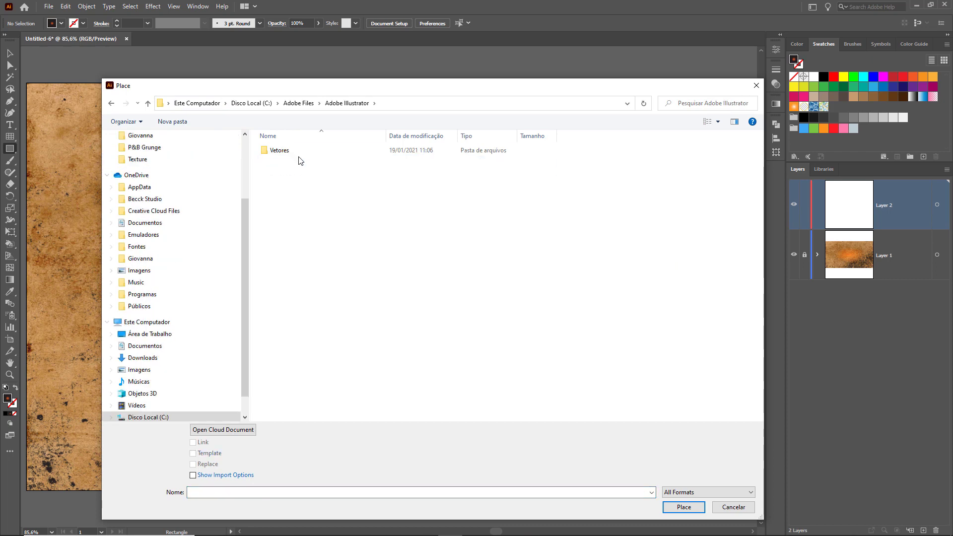
pyautogui.doubleClick(292, 152)
pyautogui.doubleClick(292, 153)
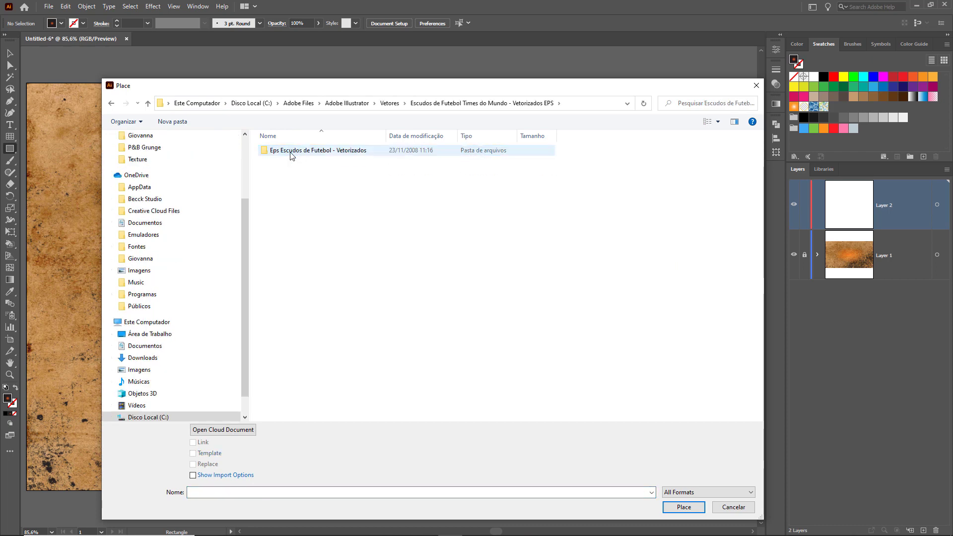
pyautogui.doubleClick(292, 151)
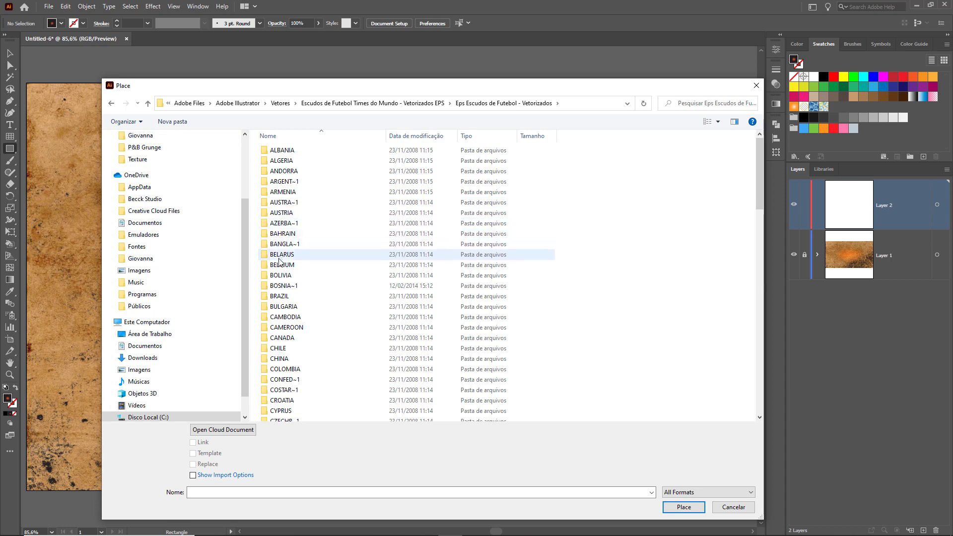
pyautogui.doubleClick(278, 296)
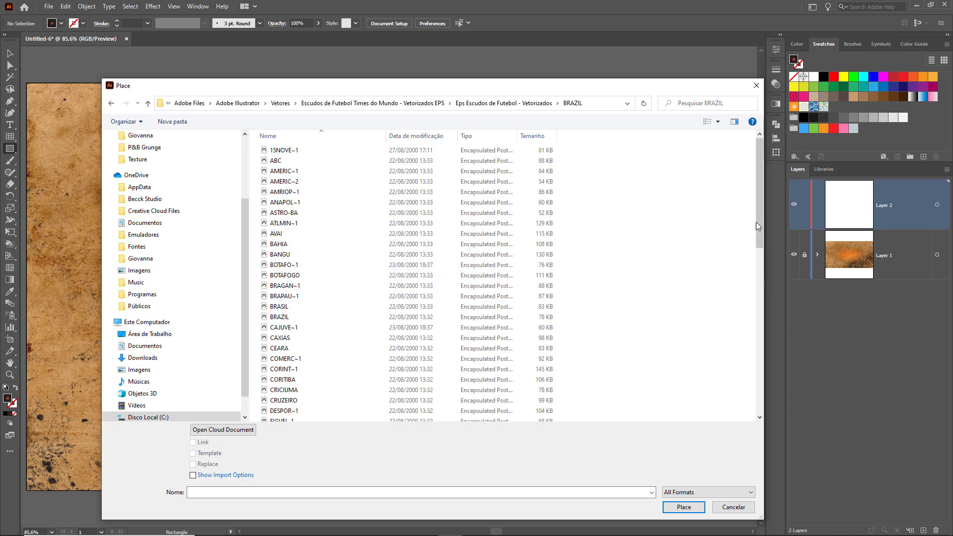
pyautogui.moveTo(755, 222); pyautogui.dragTo(773, 370)
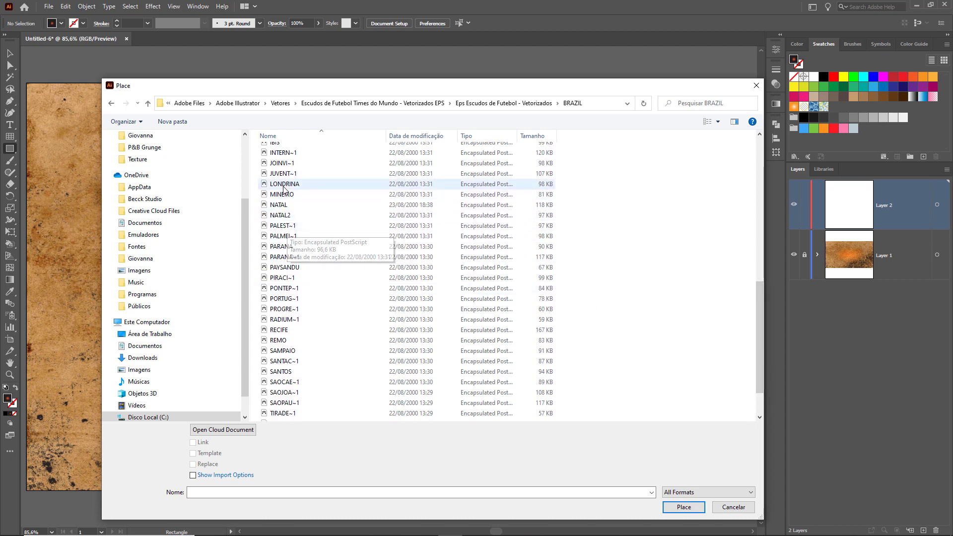
pyautogui.doubleClick(280, 242)
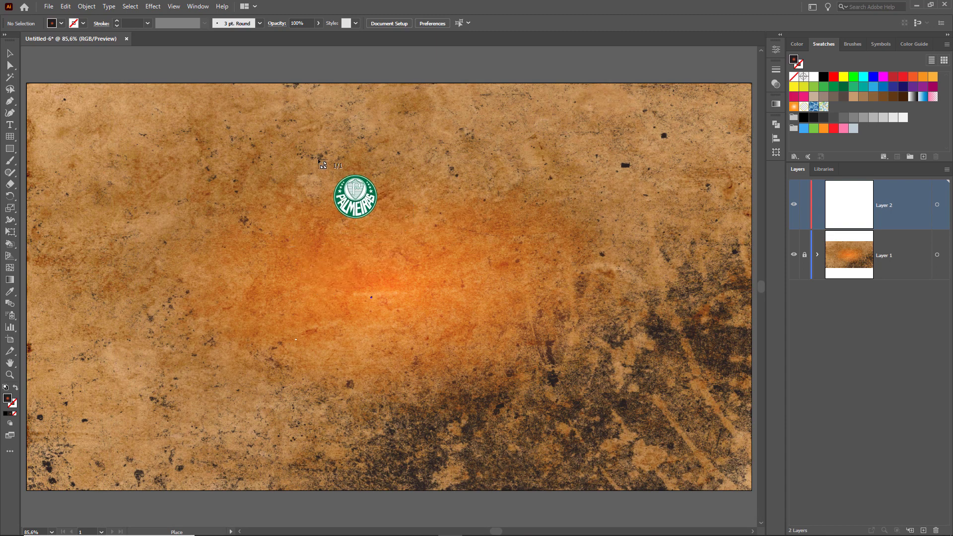
pyautogui.click(268, 140)
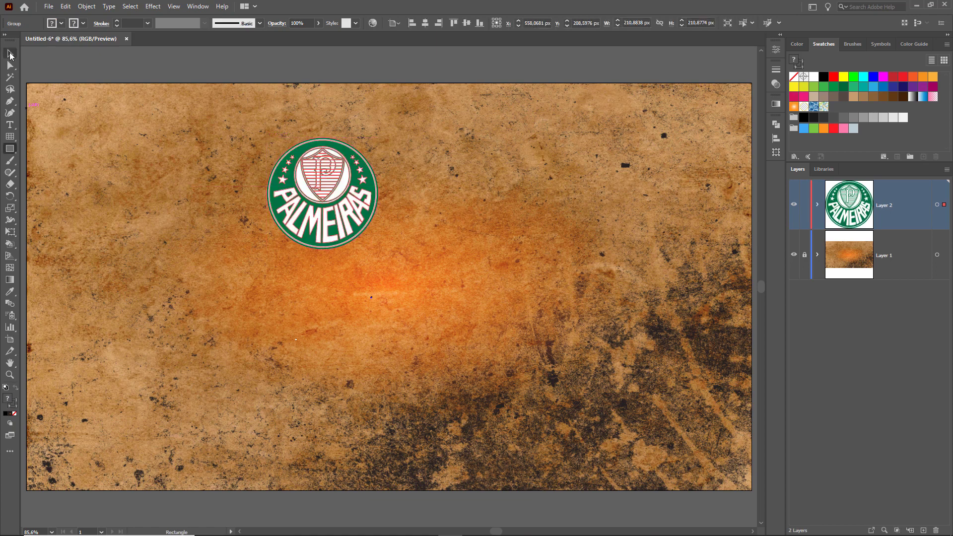
# - Scale the Palmeiras crest up proportionally to about 627 px and centre it horizontally and vertically on the artboard
pyautogui.click(10, 53)
pyautogui.moveTo(377, 248); pyautogui.dragTo(638, 470)
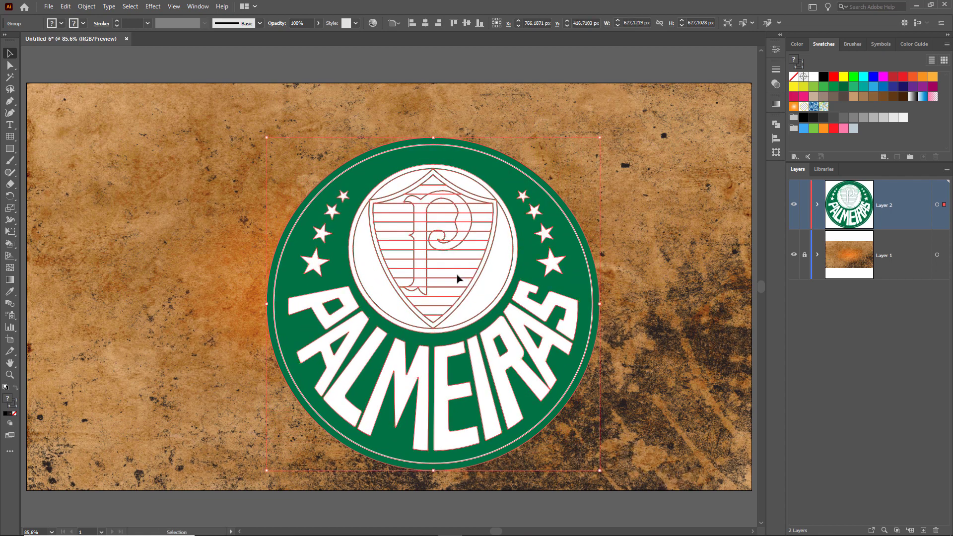
pyautogui.moveTo(458, 279); pyautogui.dragTo(424, 259)
pyautogui.click(426, 24)
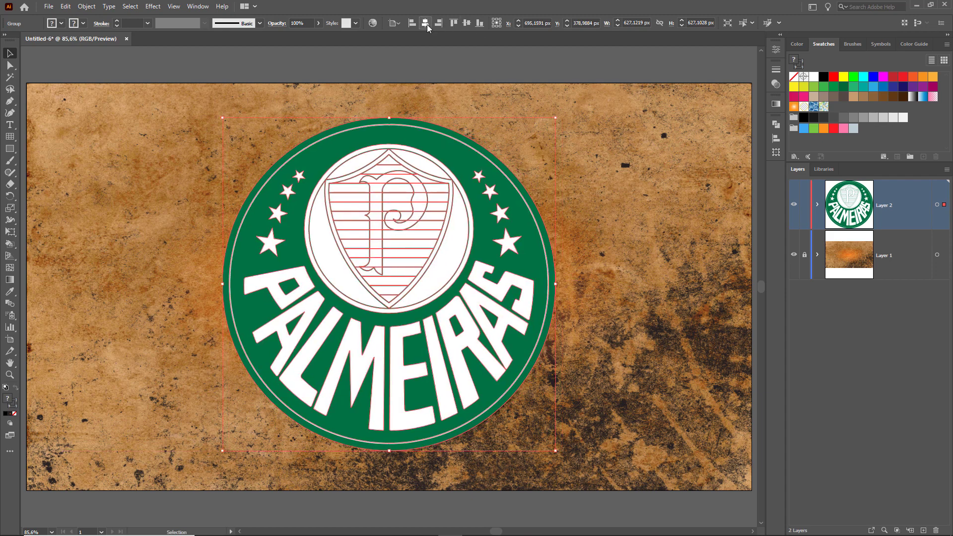
pyautogui.click(470, 26)
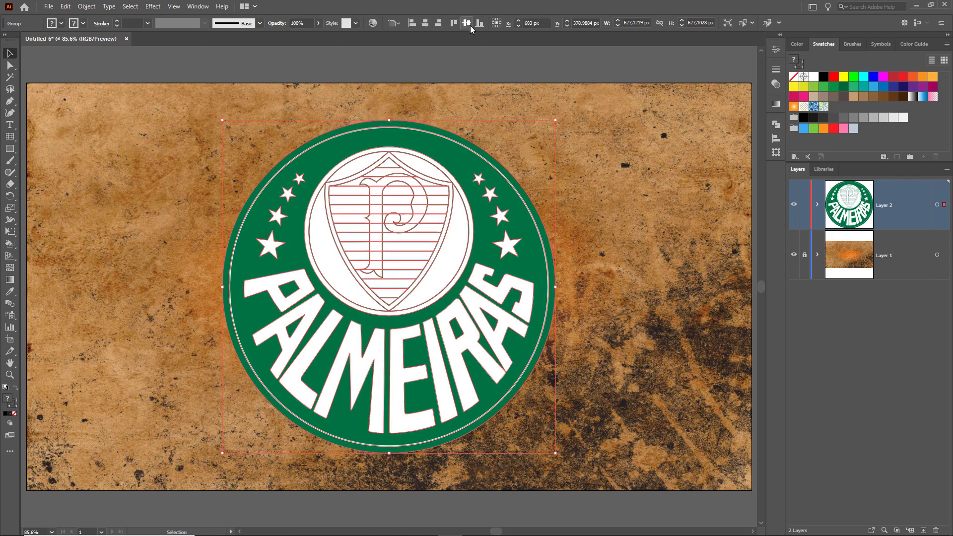
pyautogui.click(623, 122)
# - Make an opacity mask for the Palmeiras crest and switch to editing the mask
pyautogui.click(443, 259)
pyautogui.click(776, 85)
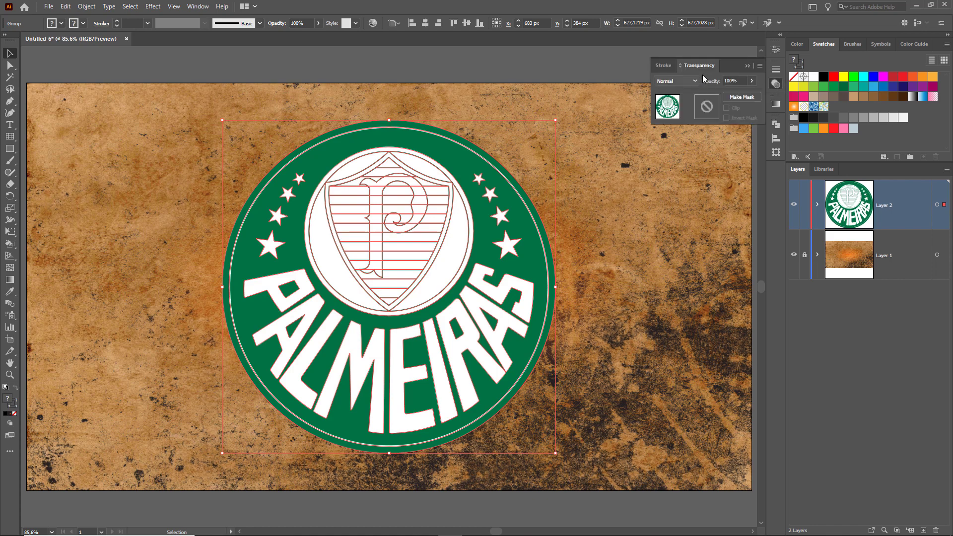
pyautogui.click(197, 6)
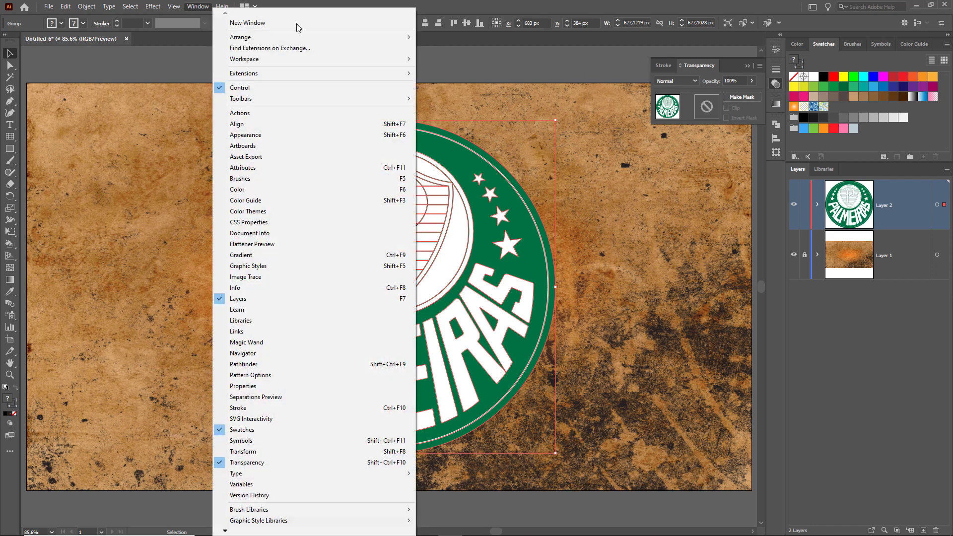
pyautogui.click(735, 97)
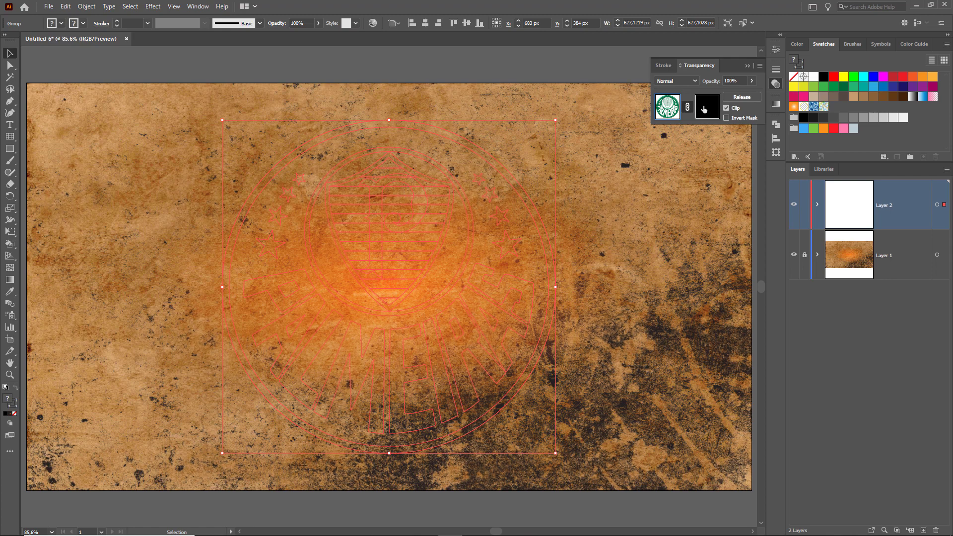
pyautogui.click(705, 107)
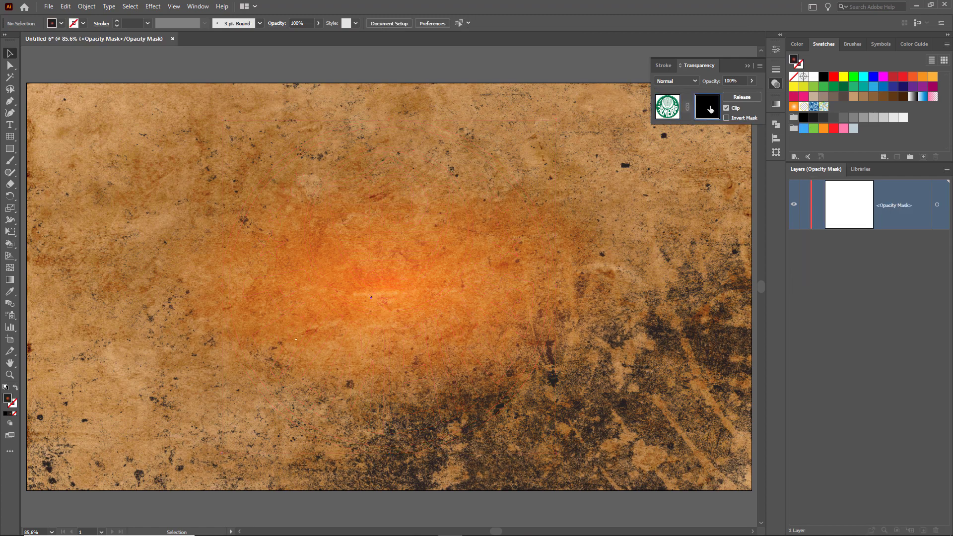
# - Try the Wall 3 texture from the P&B Grunge folder in the crest's opacity mask, shift it slightly, then delete it
pyautogui.click(49, 7)
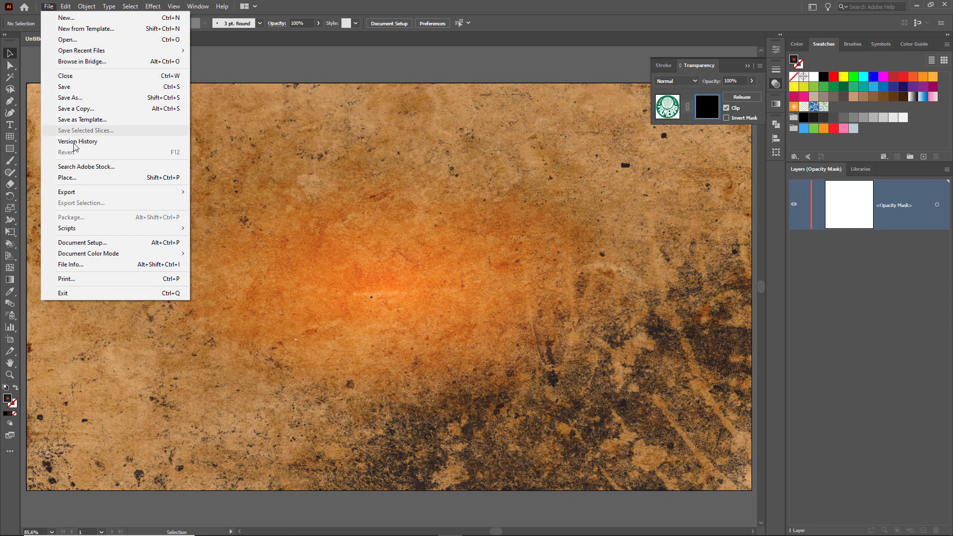
pyautogui.click(74, 178)
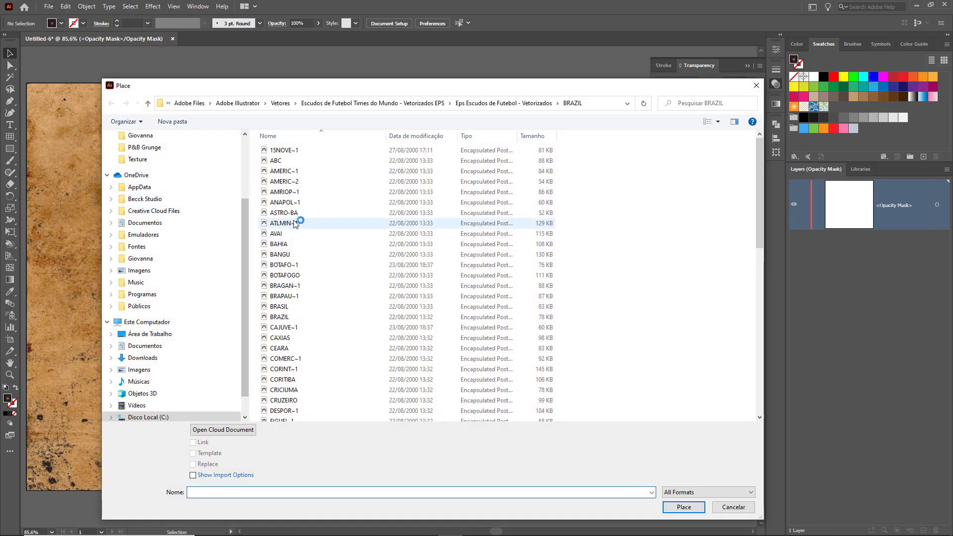
pyautogui.click(137, 162)
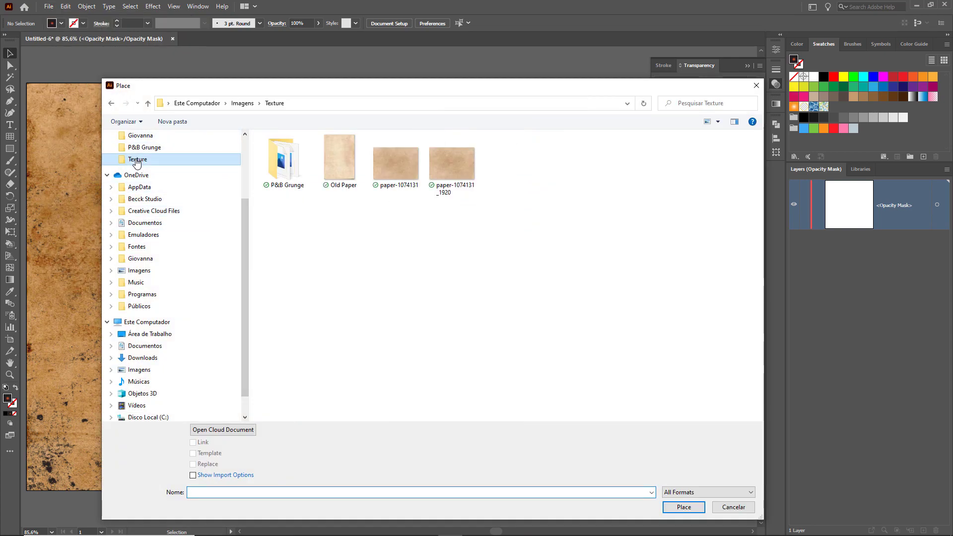
pyautogui.doubleClick(281, 166)
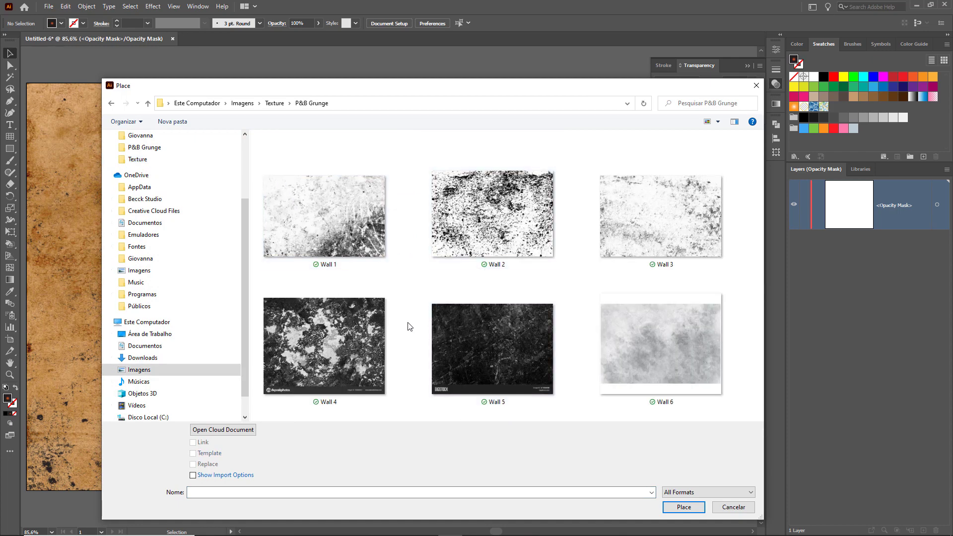
pyautogui.click(655, 226)
pyautogui.doubleClick(665, 226)
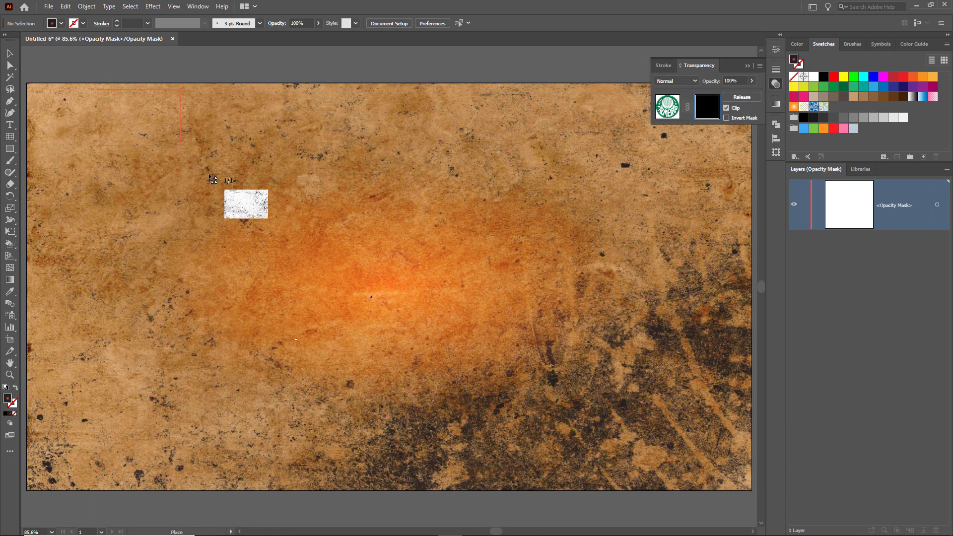
pyautogui.click(710, 446)
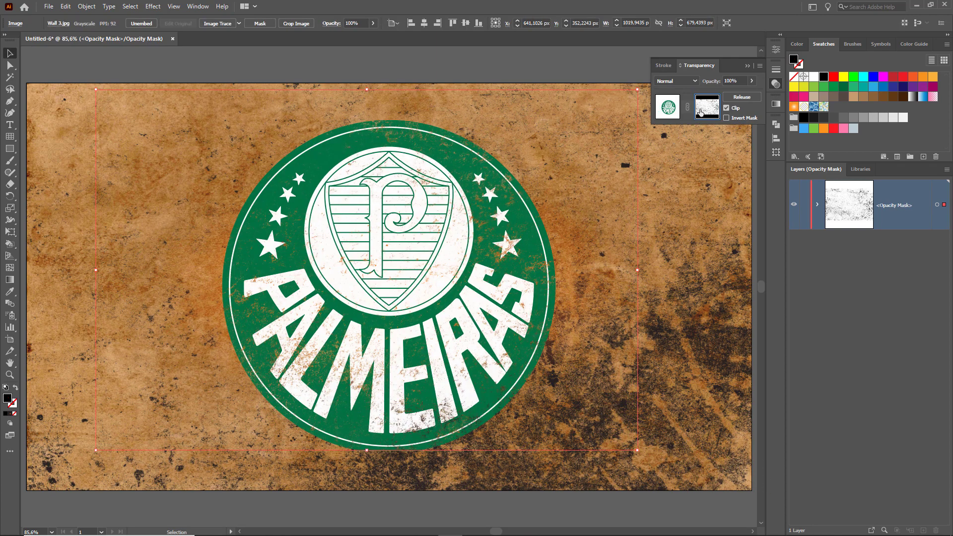
pyautogui.moveTo(239, 118); pyautogui.dragTo(254, 145)
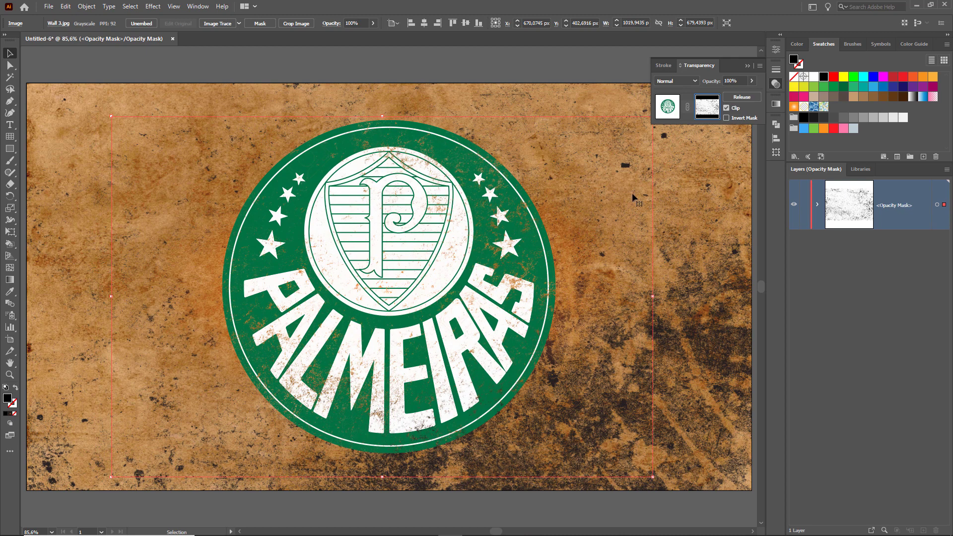
pyautogui.press('Delete')
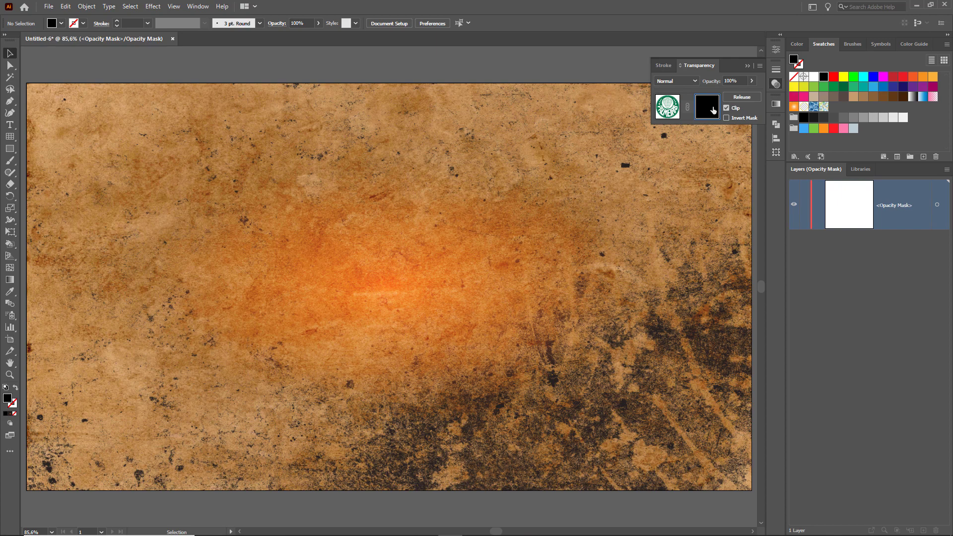
# - Place the Wall 1 texture in the opacity mask at about 995 × 657 px, covering the whole crest, and exit mask editing
pyautogui.click(49, 6)
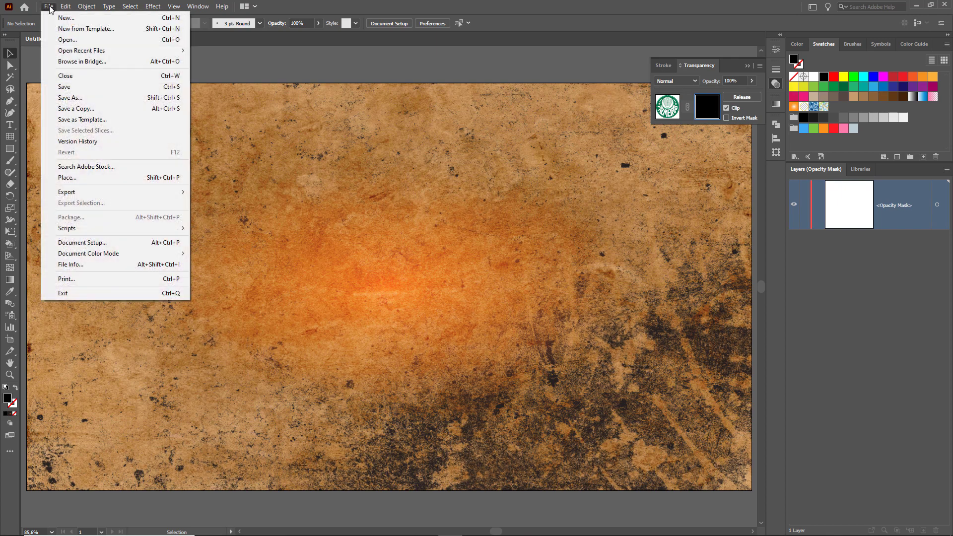
pyautogui.click(74, 178)
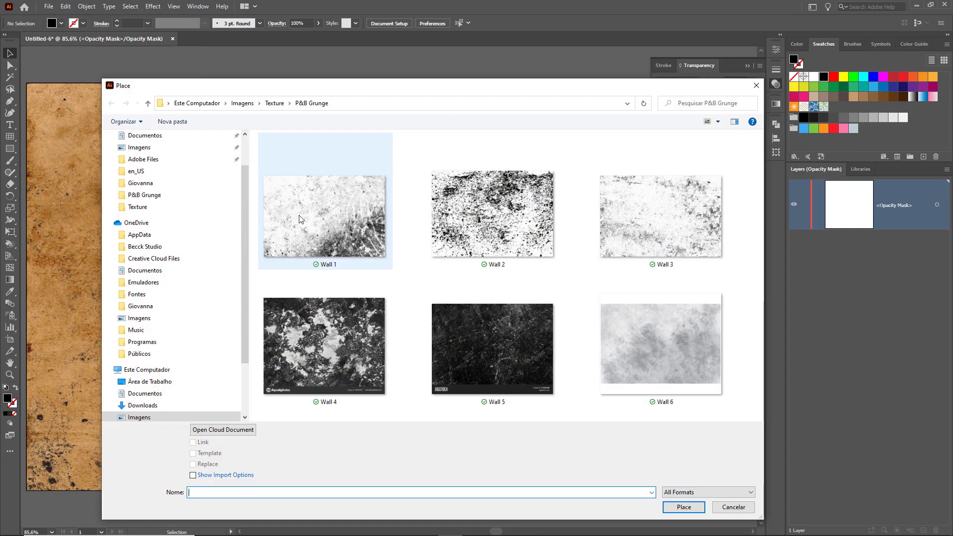
pyautogui.doubleClick(332, 225)
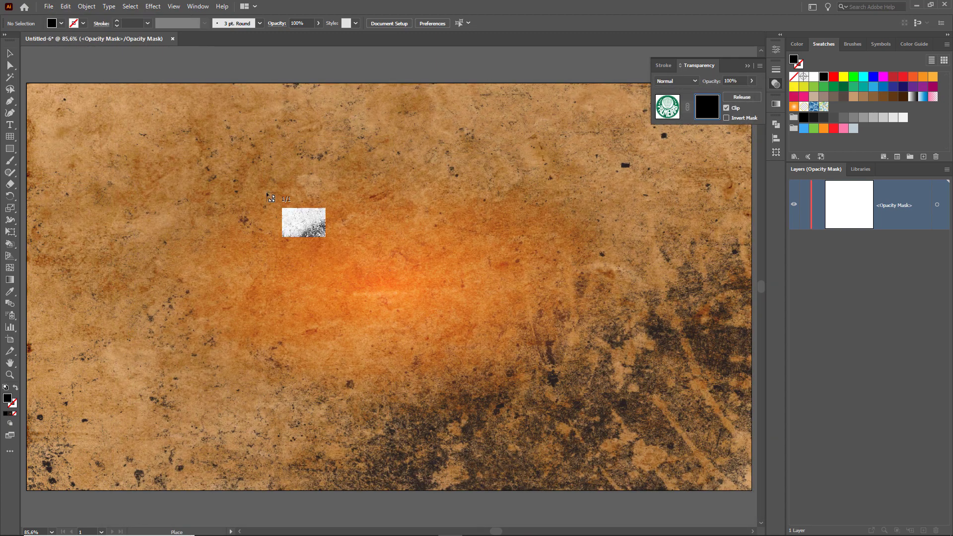
pyautogui.moveTo(267, 194); pyautogui.dragTo(701, 435)
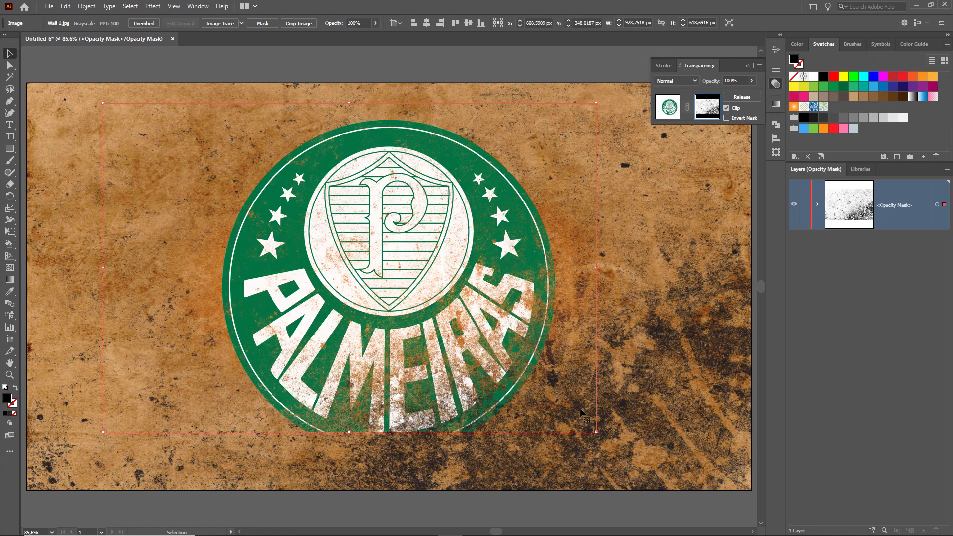
pyautogui.moveTo(595, 432); pyautogui.dragTo(632, 452)
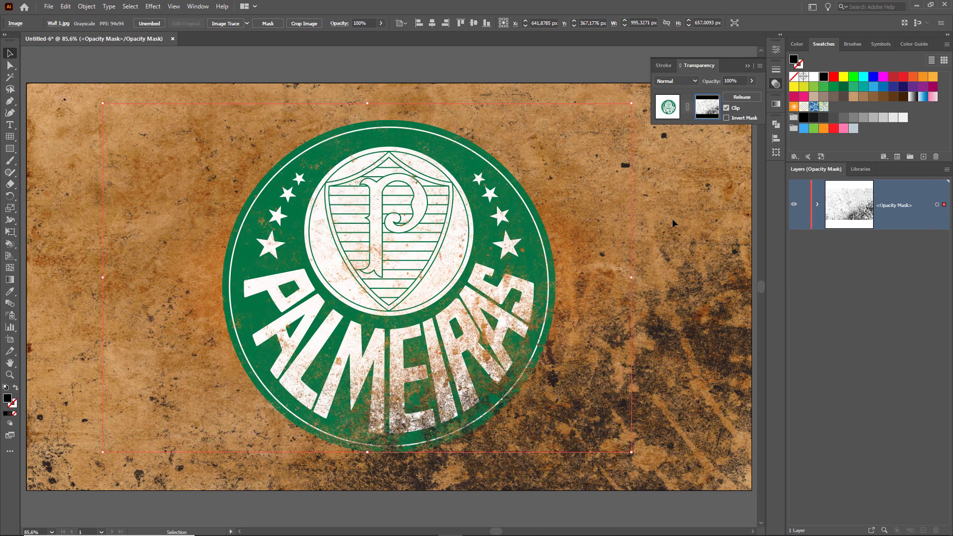
pyautogui.click(669, 107)
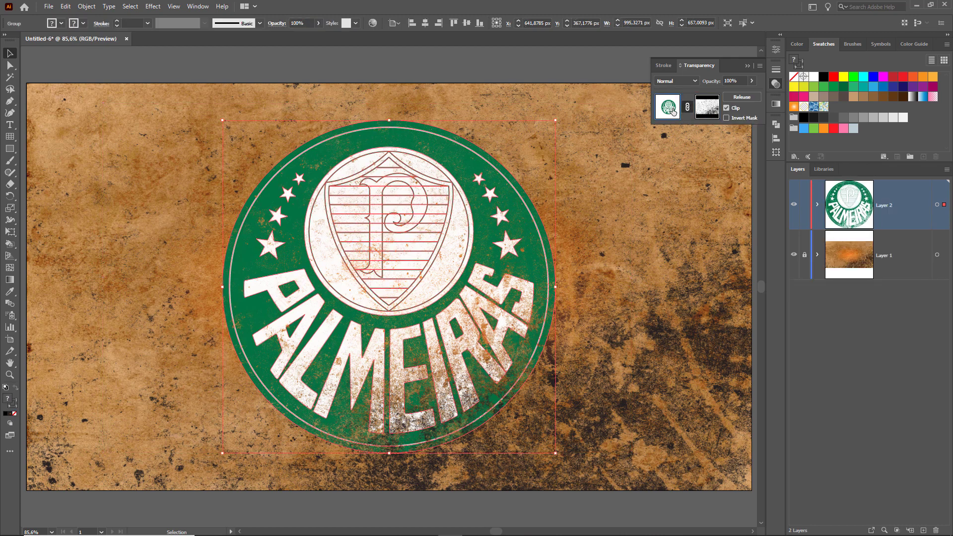
# - Try the Multiply, Overlay and Color Burn blend modes on the masked crest, then set it back to Normal
pyautogui.click(692, 81)
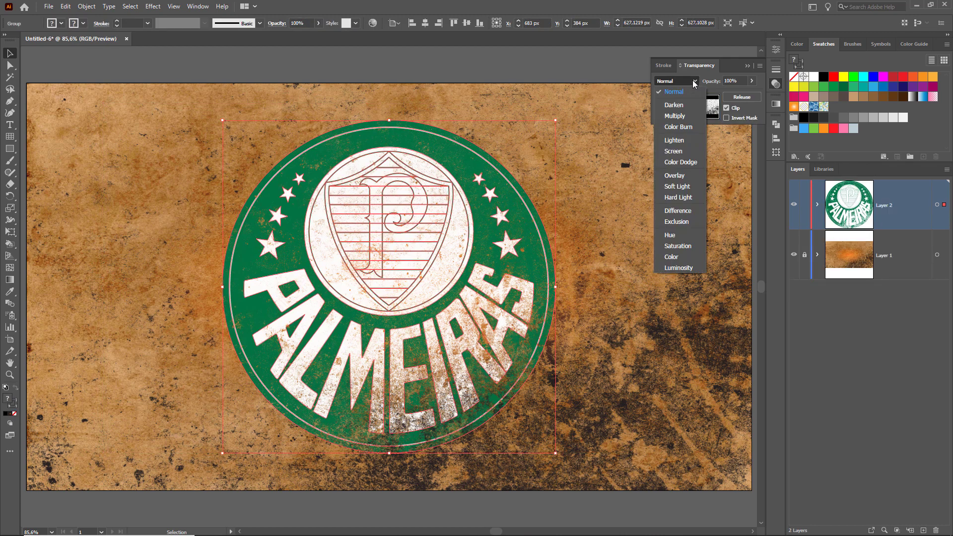
pyautogui.click(684, 116)
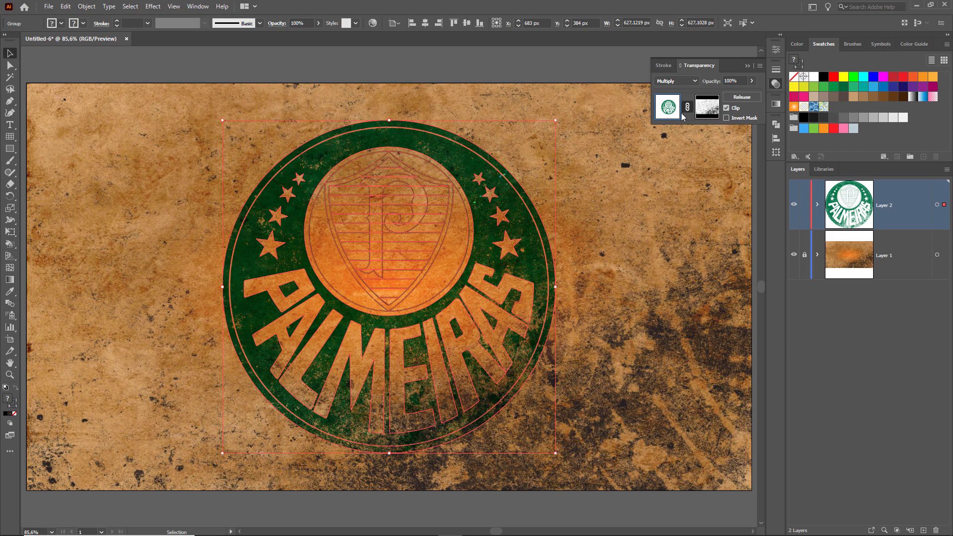
pyautogui.click(693, 81)
pyautogui.click(679, 174)
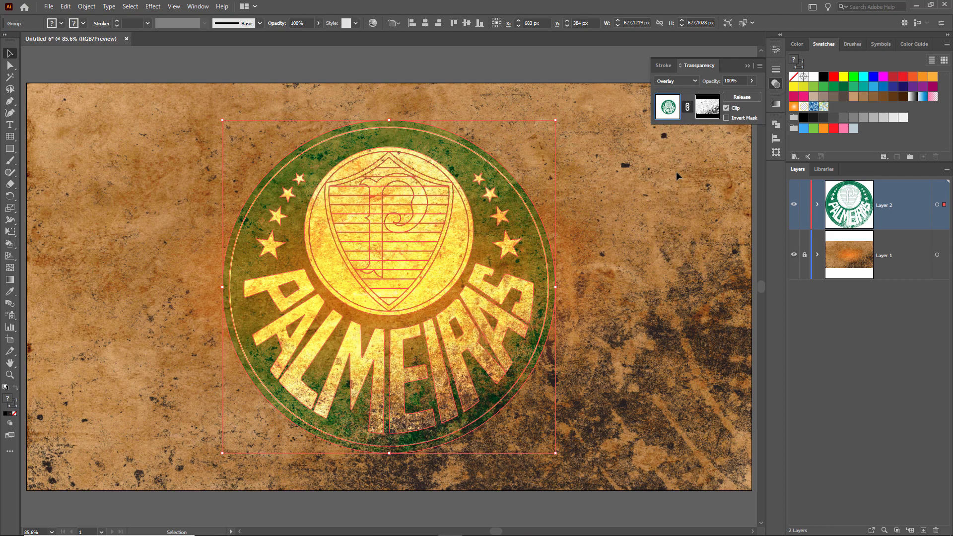
pyautogui.click(694, 81)
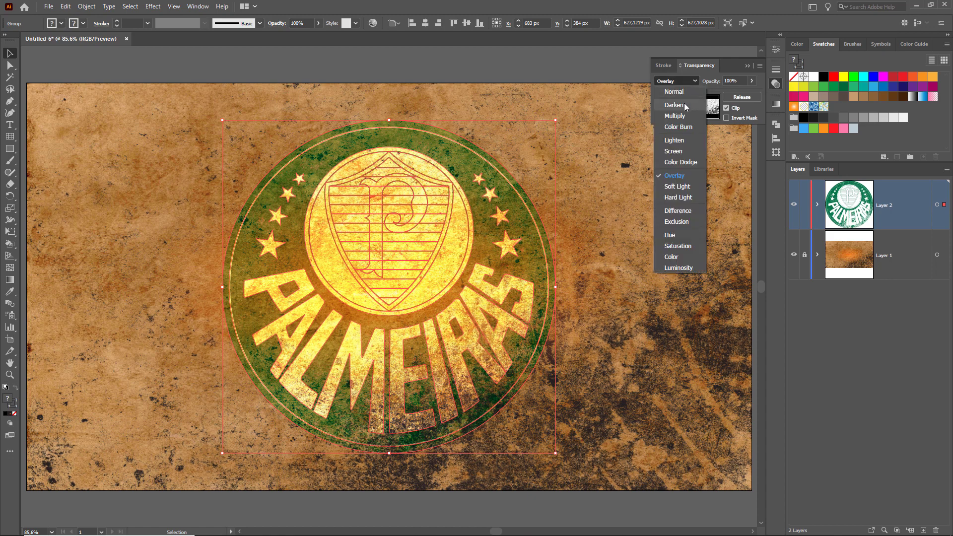
pyautogui.click(685, 127)
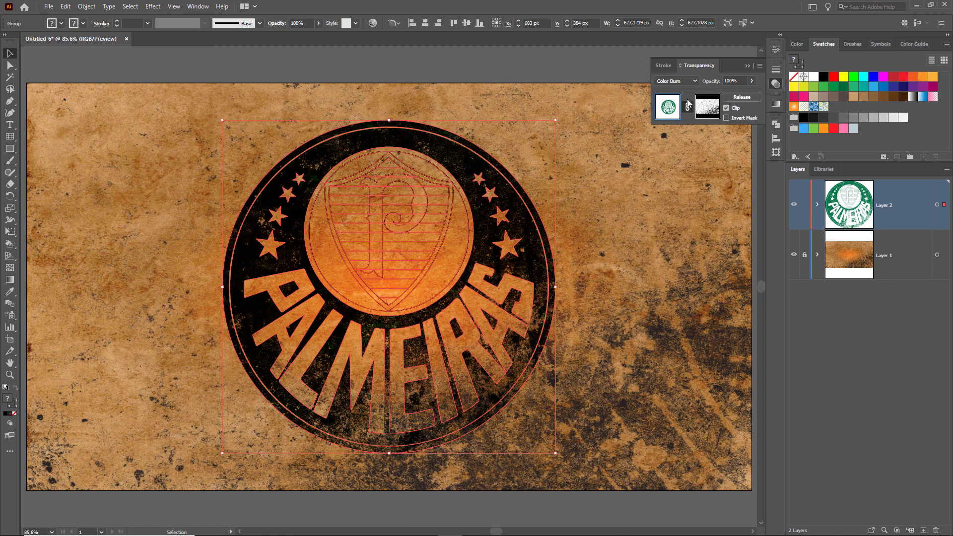
pyautogui.click(694, 81)
pyautogui.click(704, 90)
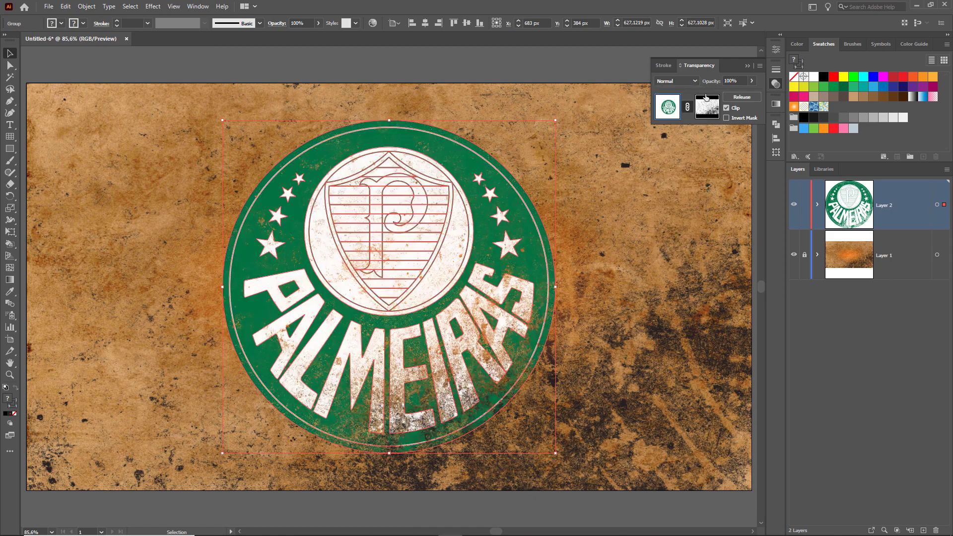
# - Lower the crest's opacity to 70%, then deselect it and collapse the transparency settings
pyautogui.click(753, 82)
pyautogui.moveTo(750, 95); pyautogui.dragTo(735, 97)
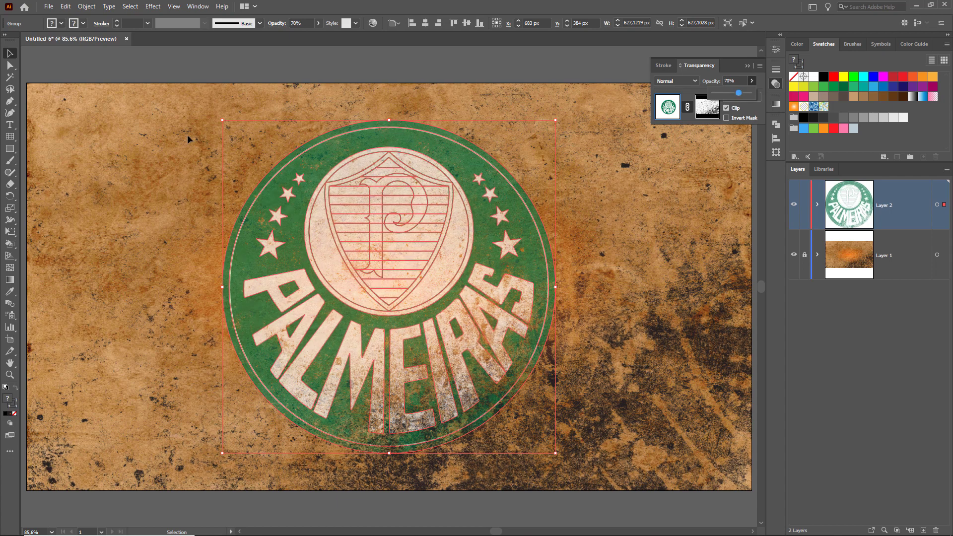
pyautogui.click(162, 130)
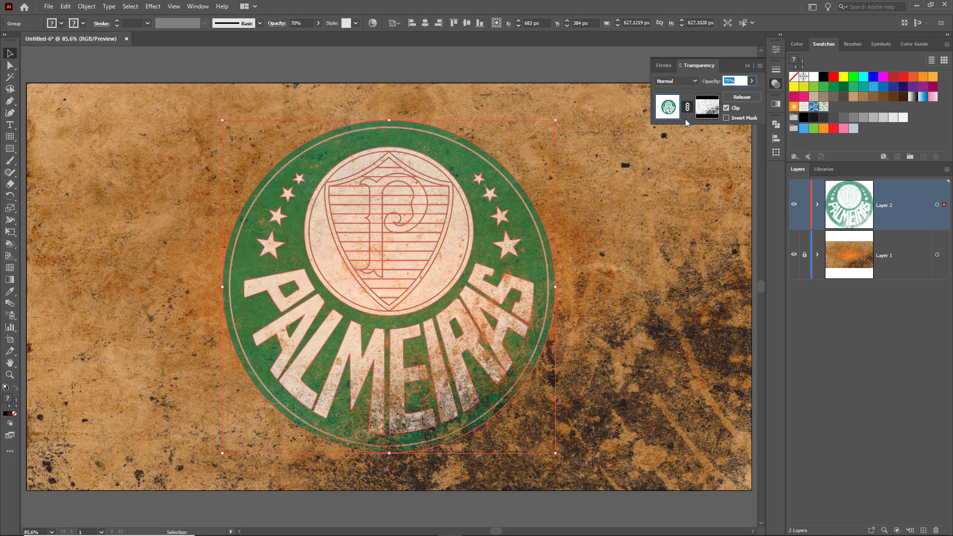
pyautogui.click(669, 109)
pyautogui.click(665, 175)
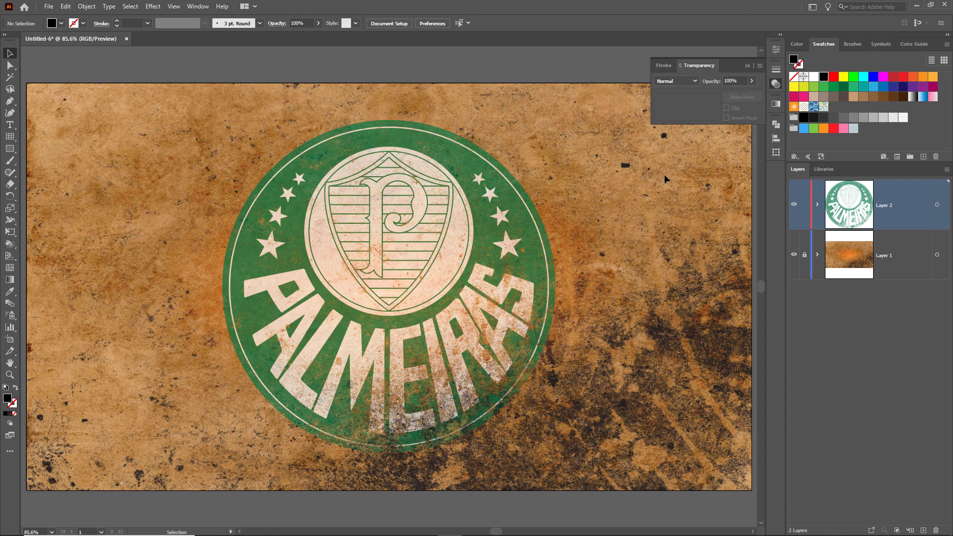
pyautogui.click(776, 82)
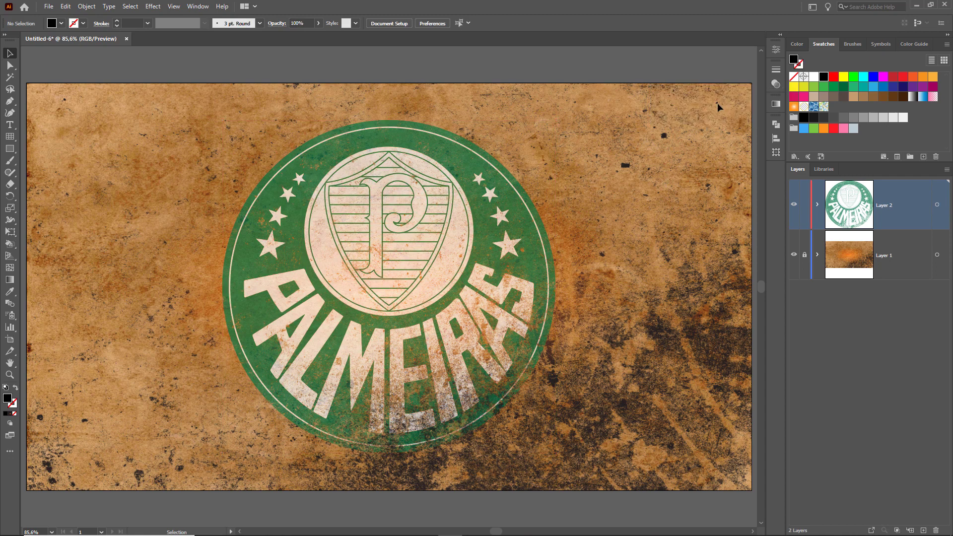
# - View the artwork at 100%, then show it full screen with the whole artboard fitted to the window
pyautogui.press('ctrl')
pyautogui.hotkey('ctrl', '1')
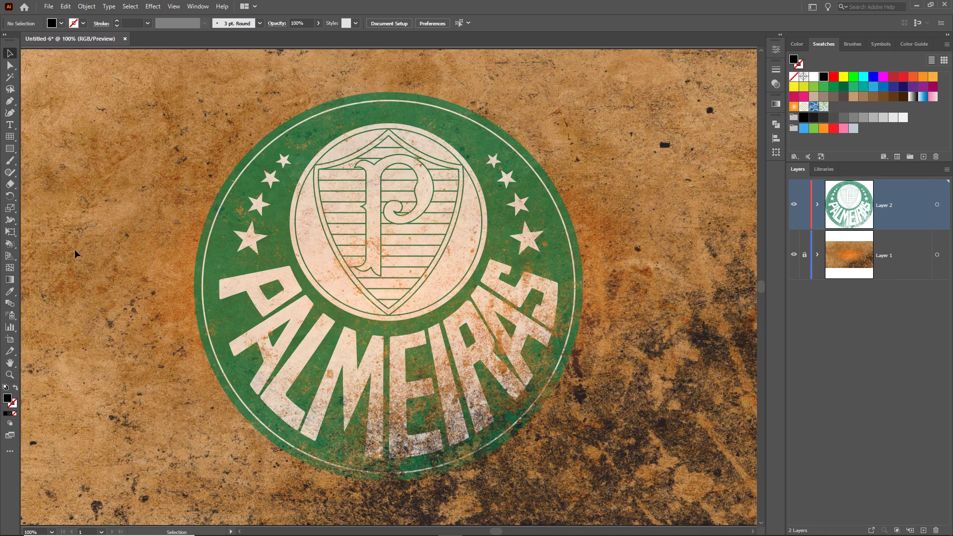
pyautogui.press('f')
pyautogui.press('f')
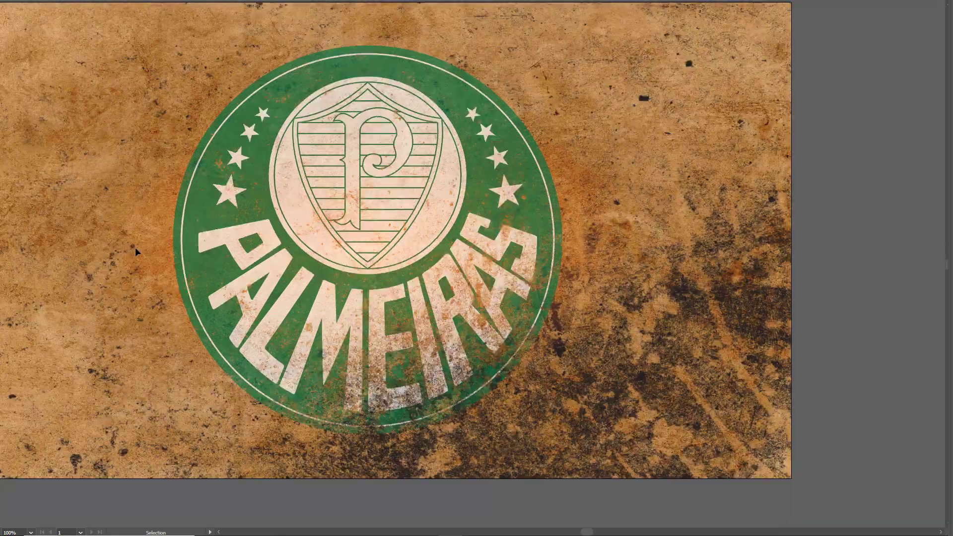
pyautogui.hotkey('ctrl', '0')
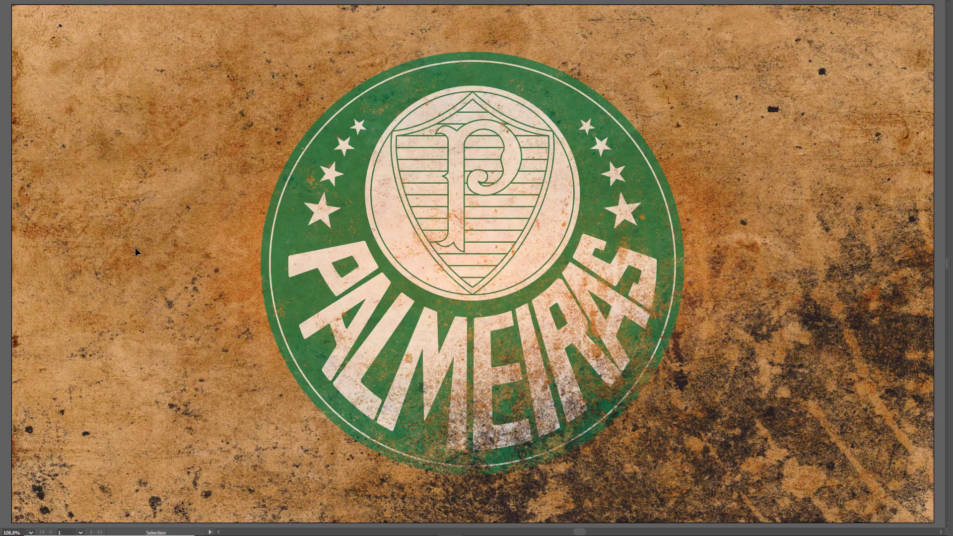